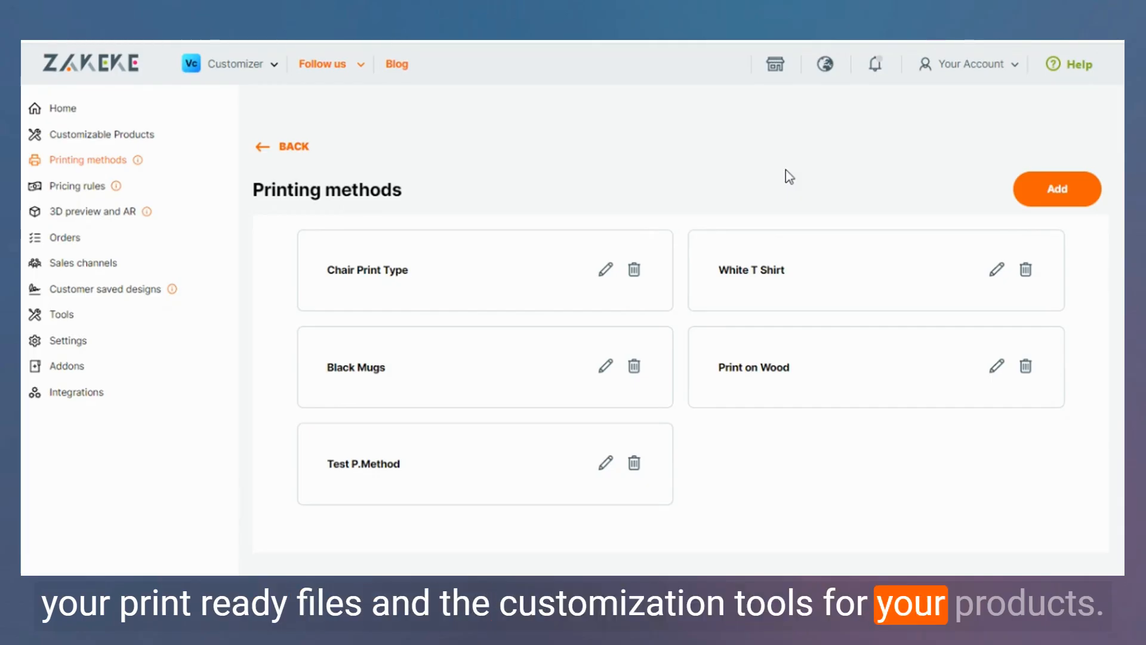
Step: Add a new printing method and name it "Test Printing Meth"
{"action": "left_click", "coordinate": [1086, 205]}
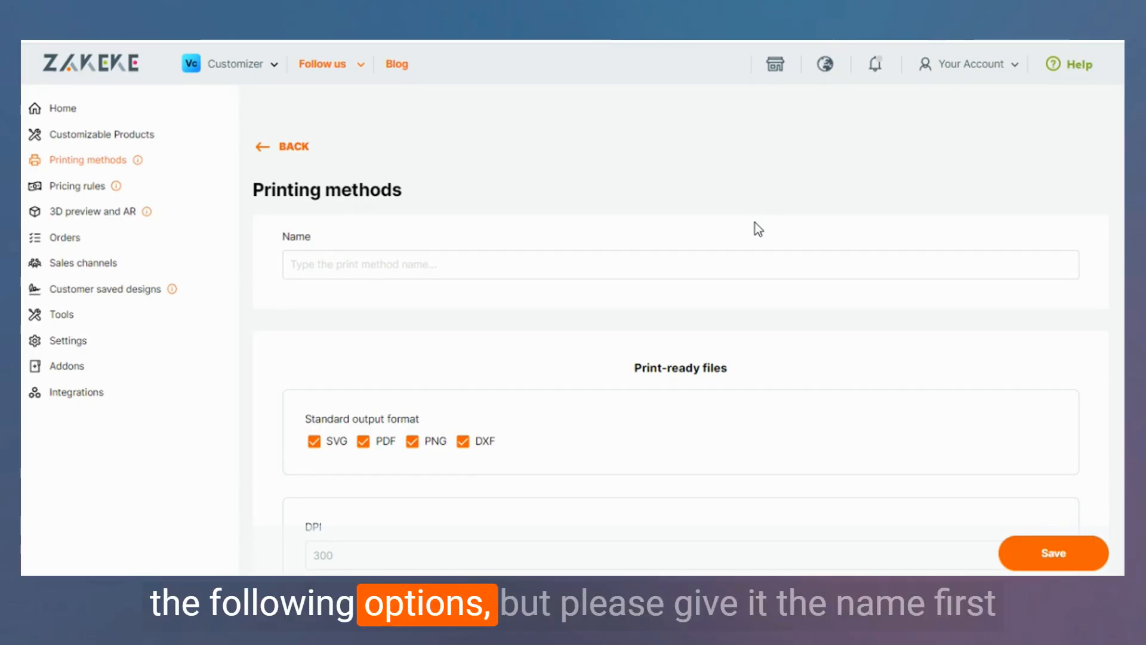
{"action": "left_click", "coordinate": [428, 271]}
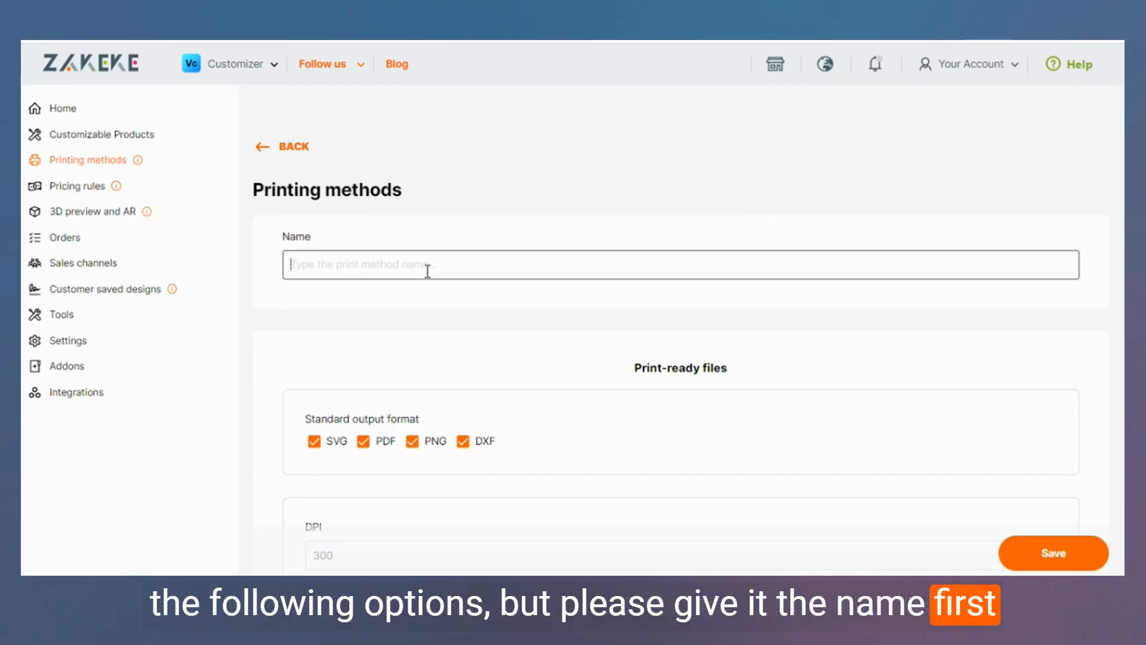
{"action": "type", "text": "Test Printing Meth"}
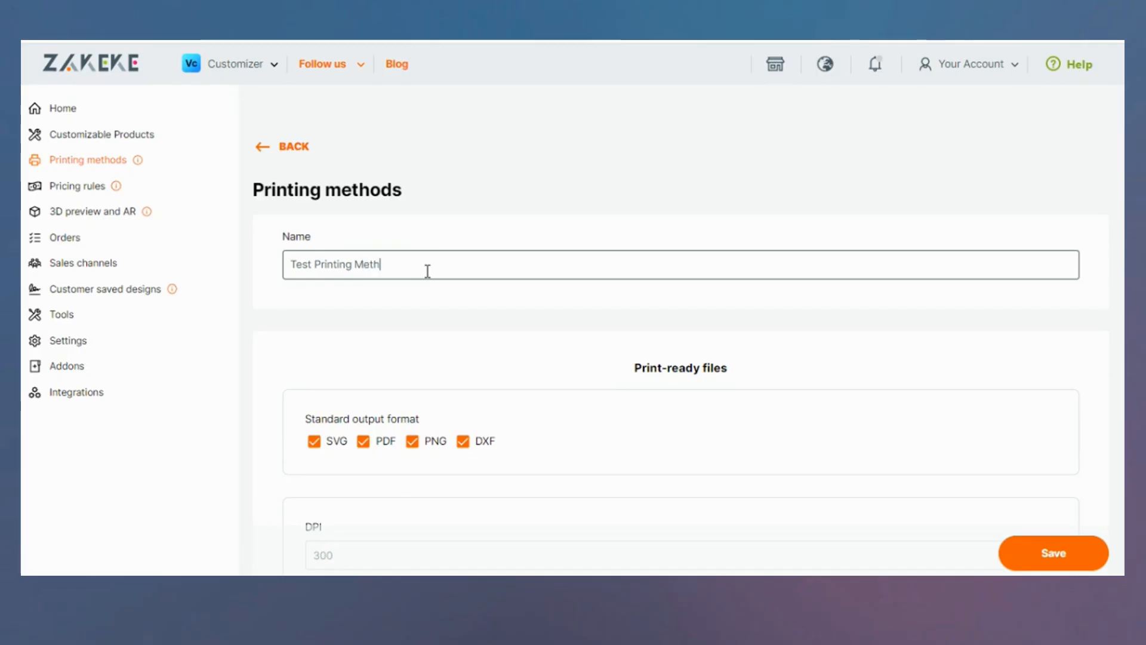
Step: Enable a single print file for all print areas, examine its document layout settings, and disable it again
{"action": "scroll", "coordinate": [750, 298], "scroll_direction": "down", "scroll_amount": 2}
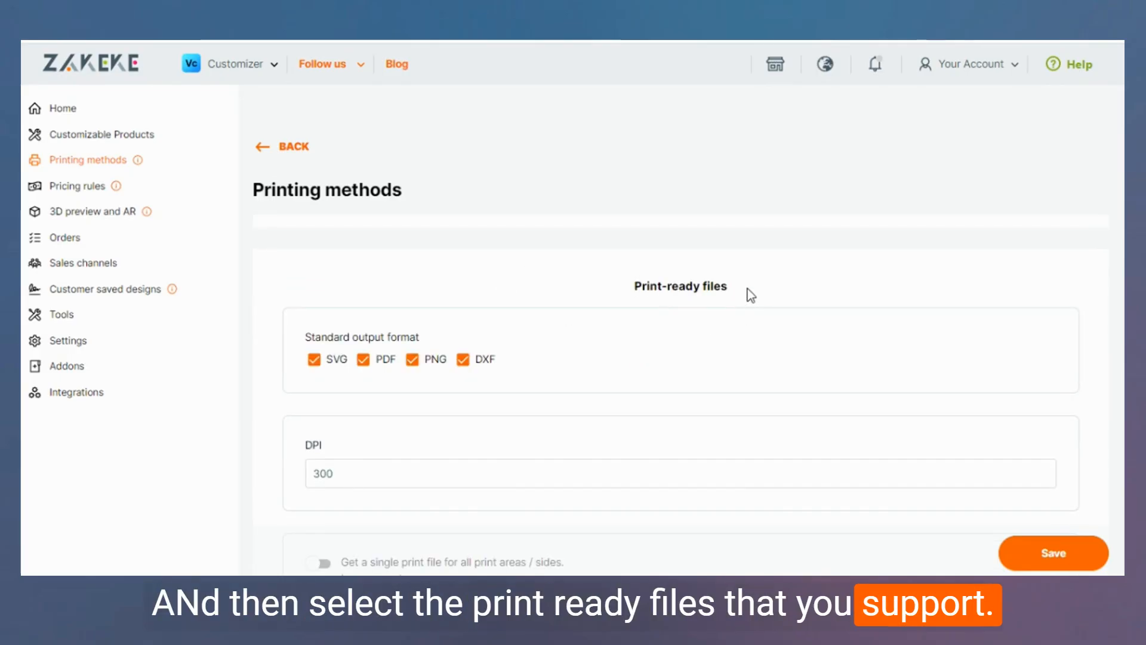
{"action": "scroll", "coordinate": [748, 289], "scroll_direction": "down", "scroll_amount": 2}
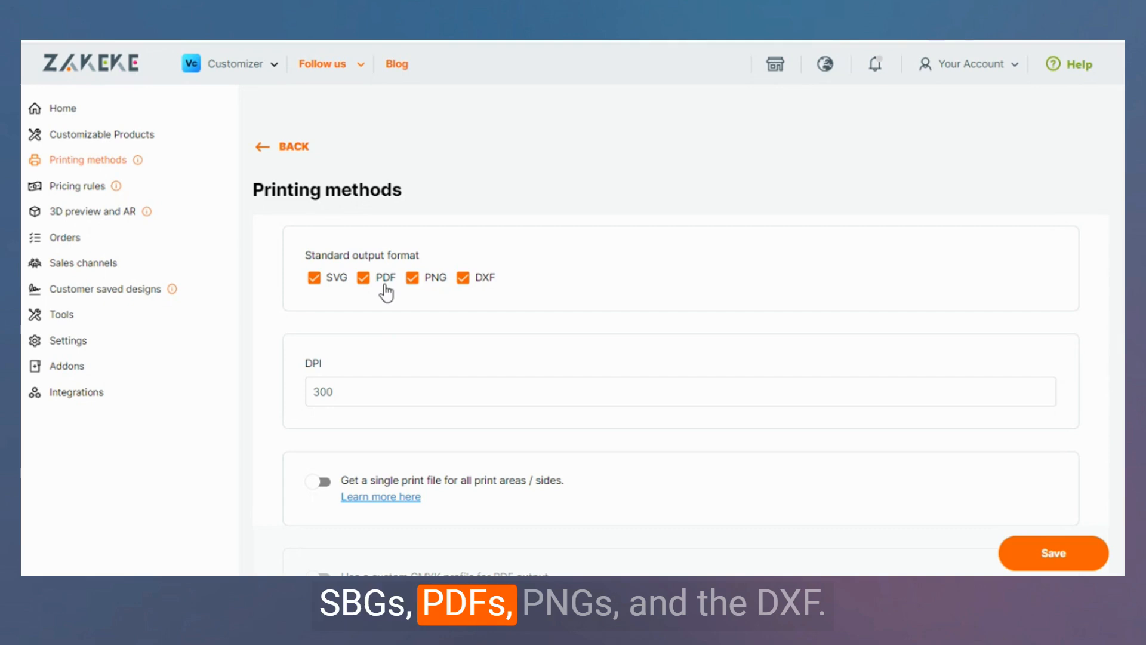
{"action": "scroll", "coordinate": [571, 264], "scroll_direction": "down", "scroll_amount": 1}
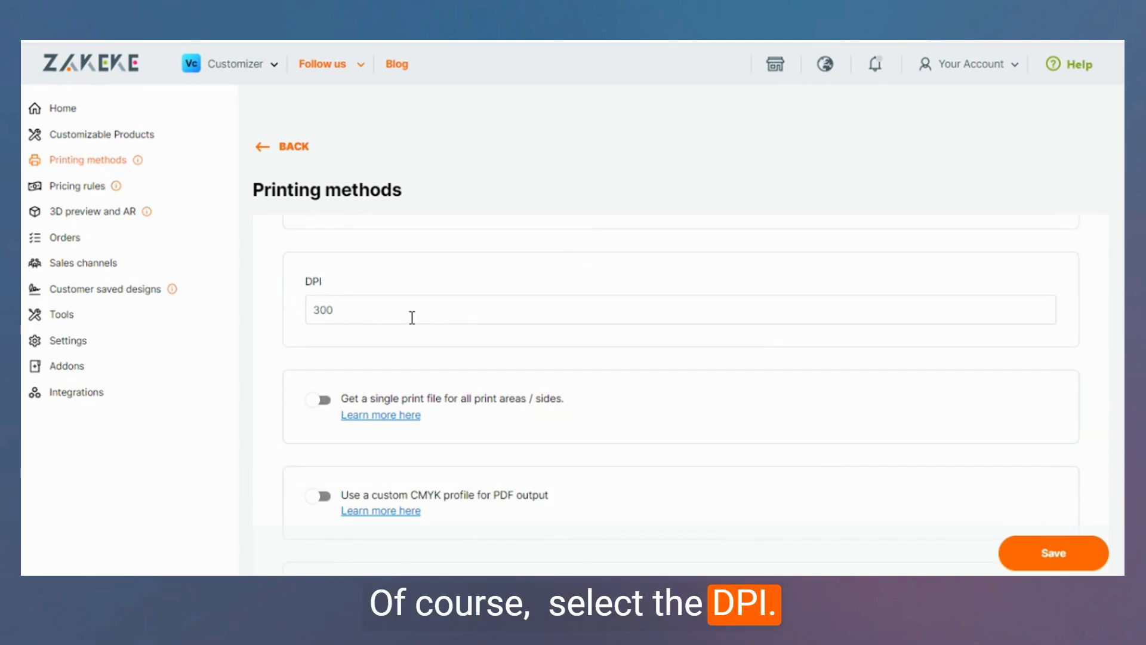
{"action": "scroll", "coordinate": [412, 317], "scroll_direction": "down", "scroll_amount": 1}
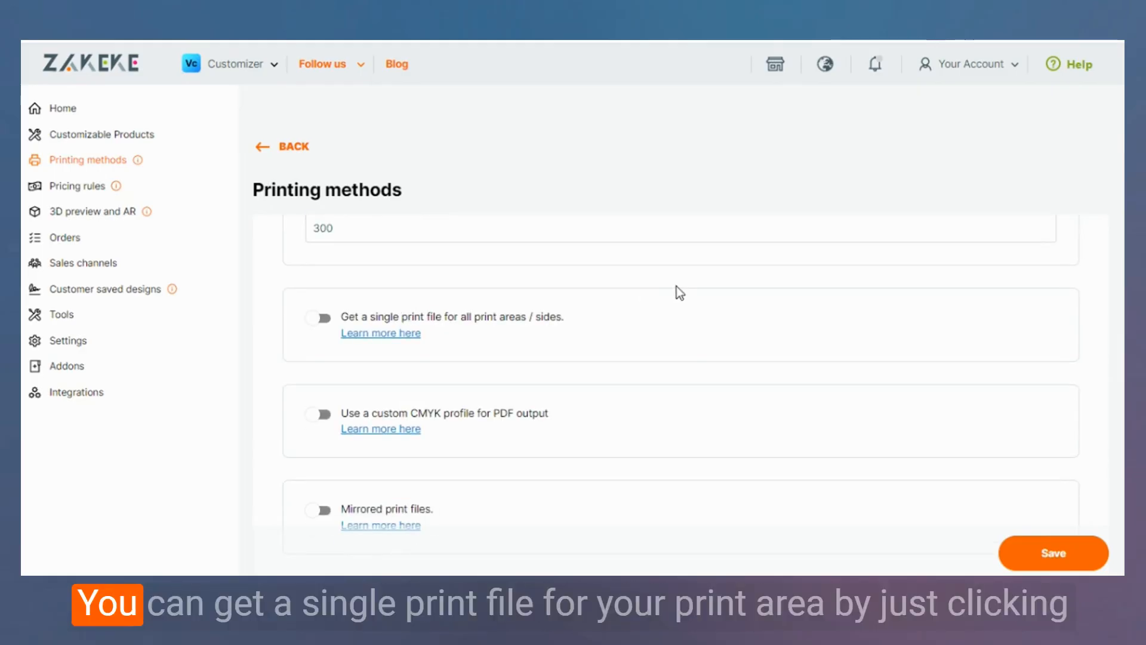
{"action": "scroll", "coordinate": [683, 300], "scroll_direction": "down", "scroll_amount": 1}
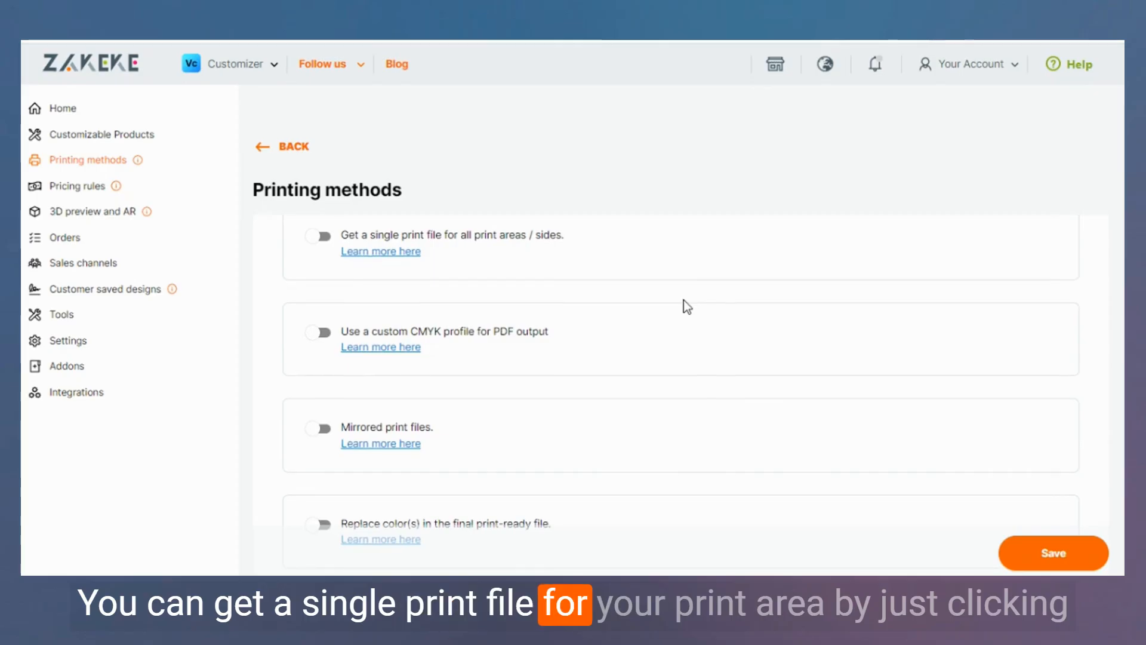
{"action": "left_click", "coordinate": [323, 236]}
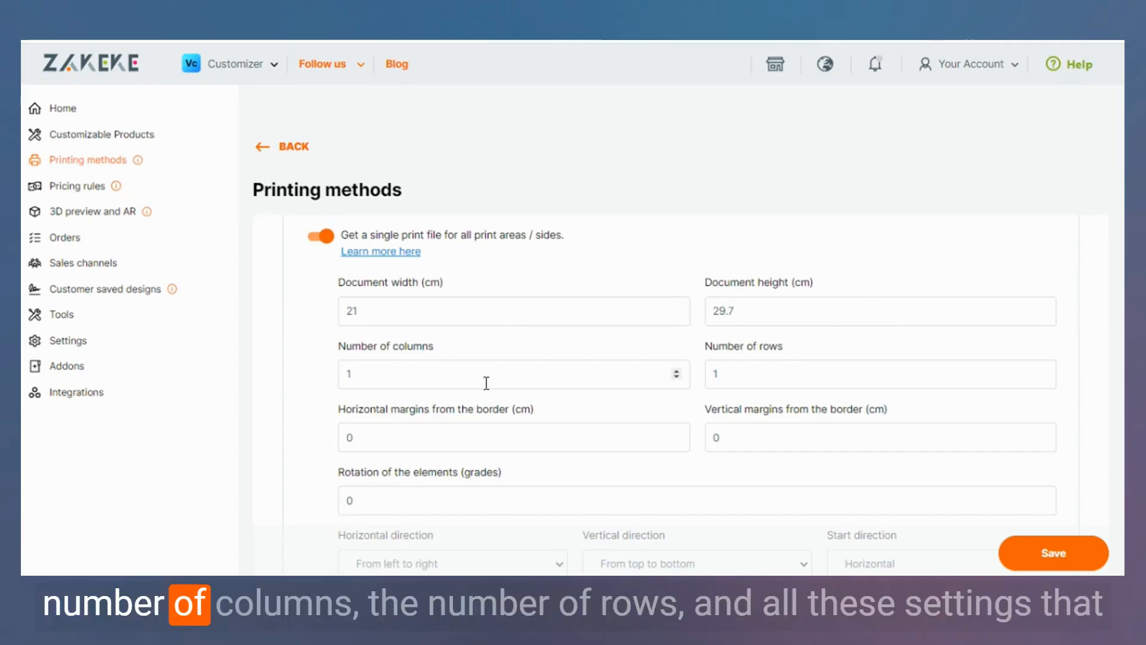
{"action": "scroll", "coordinate": [817, 369], "scroll_direction": "down", "scroll_amount": 1}
{"action": "scroll", "coordinate": [817, 368], "scroll_direction": "down", "scroll_amount": 3}
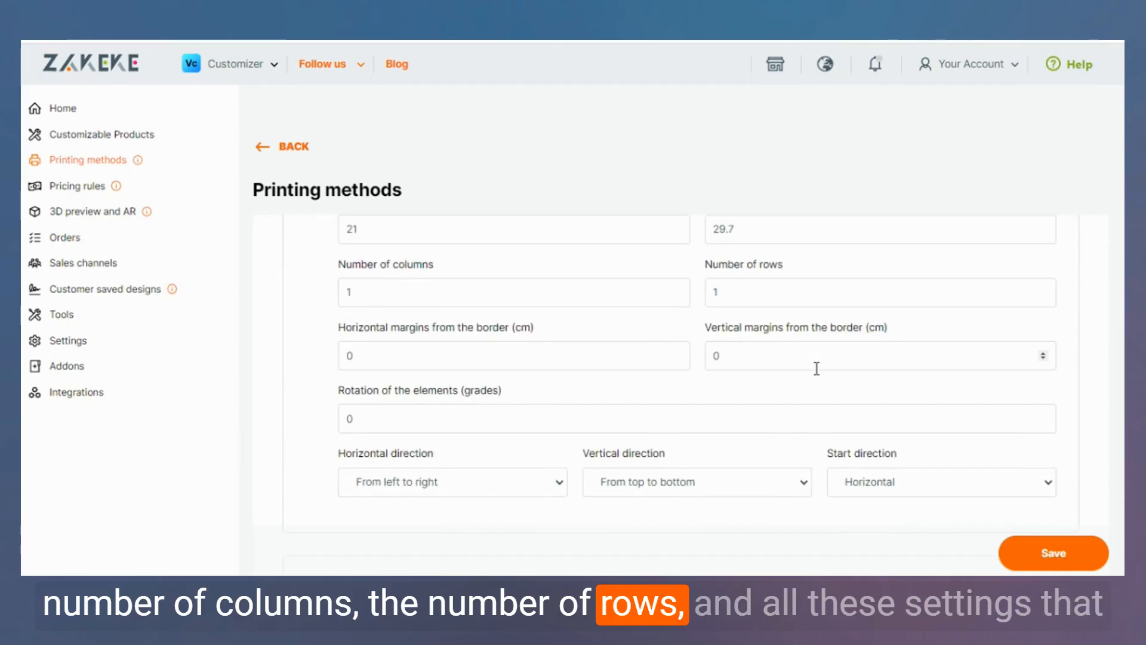
{"action": "scroll", "coordinate": [817, 370], "scroll_direction": "up", "scroll_amount": 3}
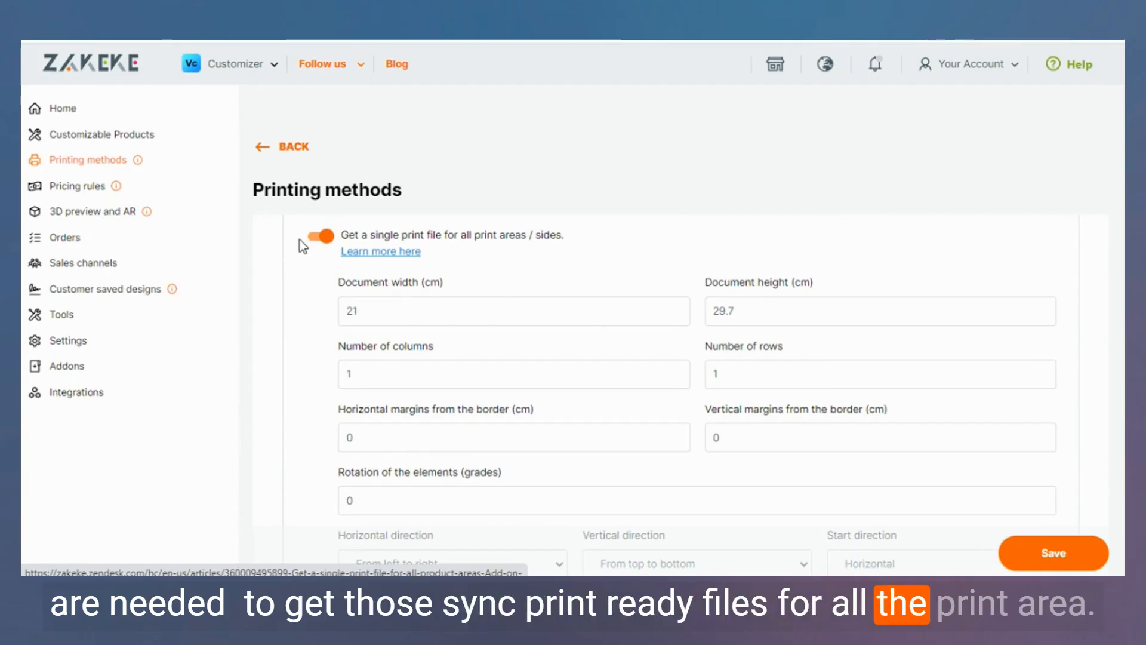
{"action": "left_click", "coordinate": [321, 236]}
Step: Switch the custom CMYK profile for PDF output on and back off
{"action": "scroll", "coordinate": [715, 260], "scroll_direction": "down", "scroll_amount": 1}
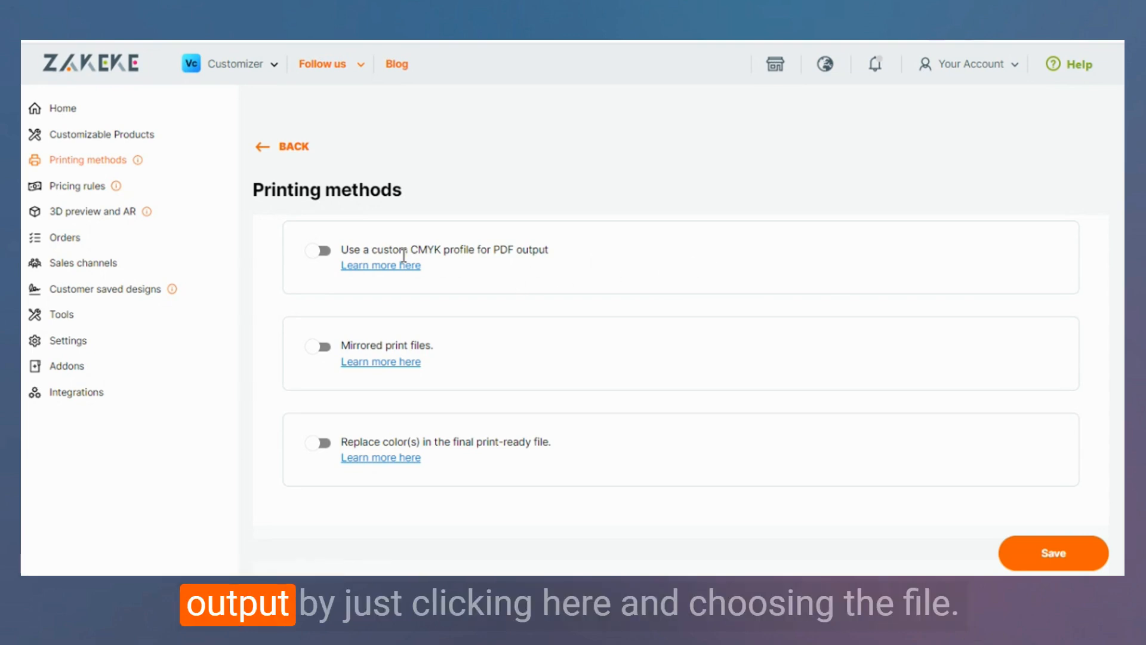
{"action": "left_click", "coordinate": [323, 251]}
{"action": "left_click", "coordinate": [321, 251]}
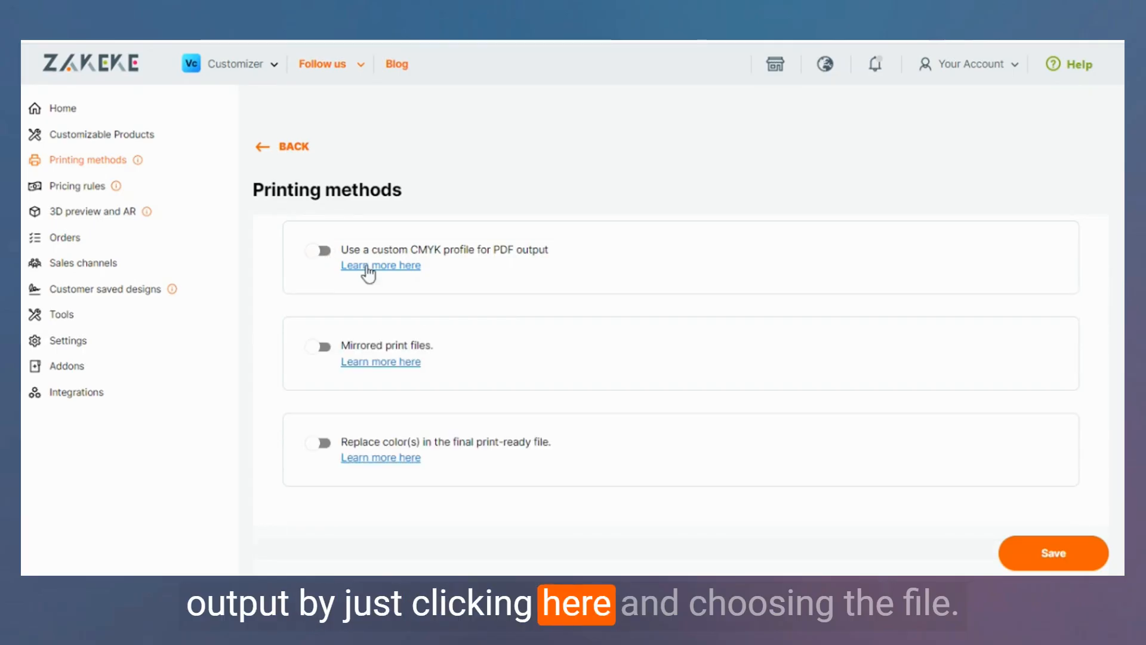
Step: Try the mirrored print files and color replacement options, switching each one back off
{"action": "scroll", "coordinate": [726, 293], "scroll_direction": "down", "scroll_amount": 2}
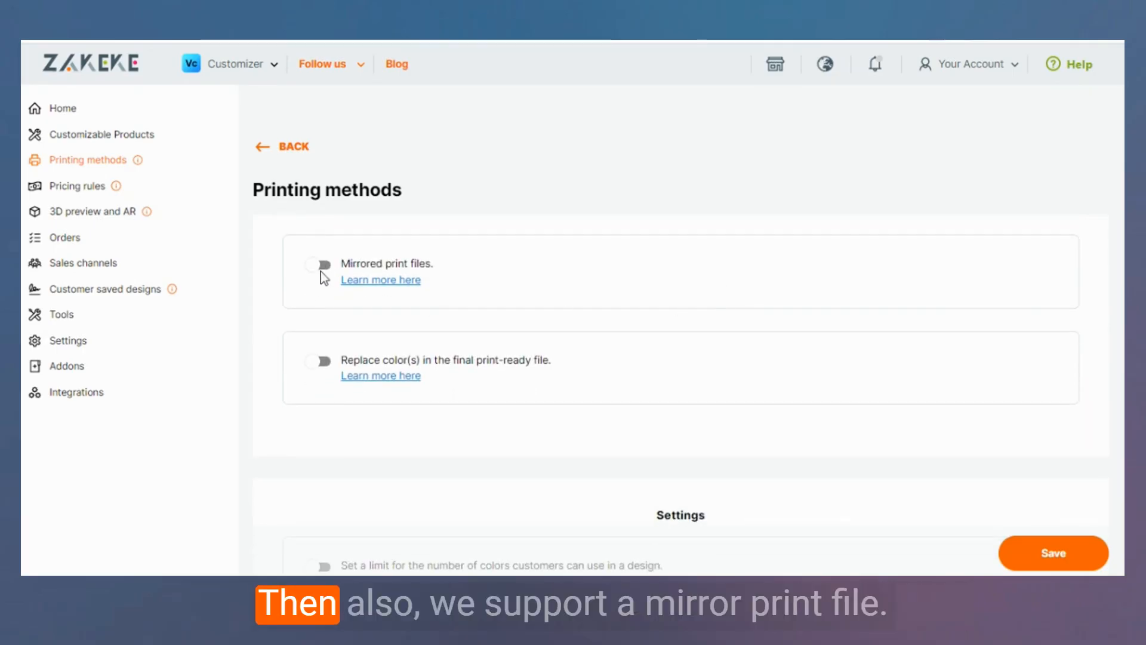
{"action": "left_click", "coordinate": [324, 266]}
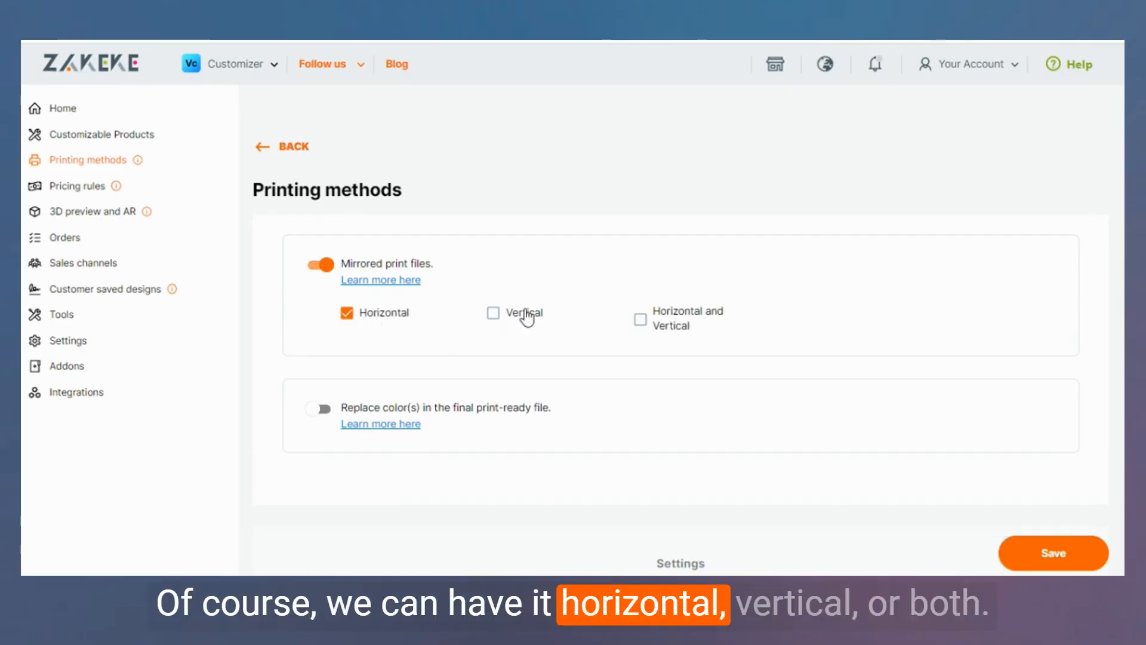
{"action": "left_click", "coordinate": [324, 265]}
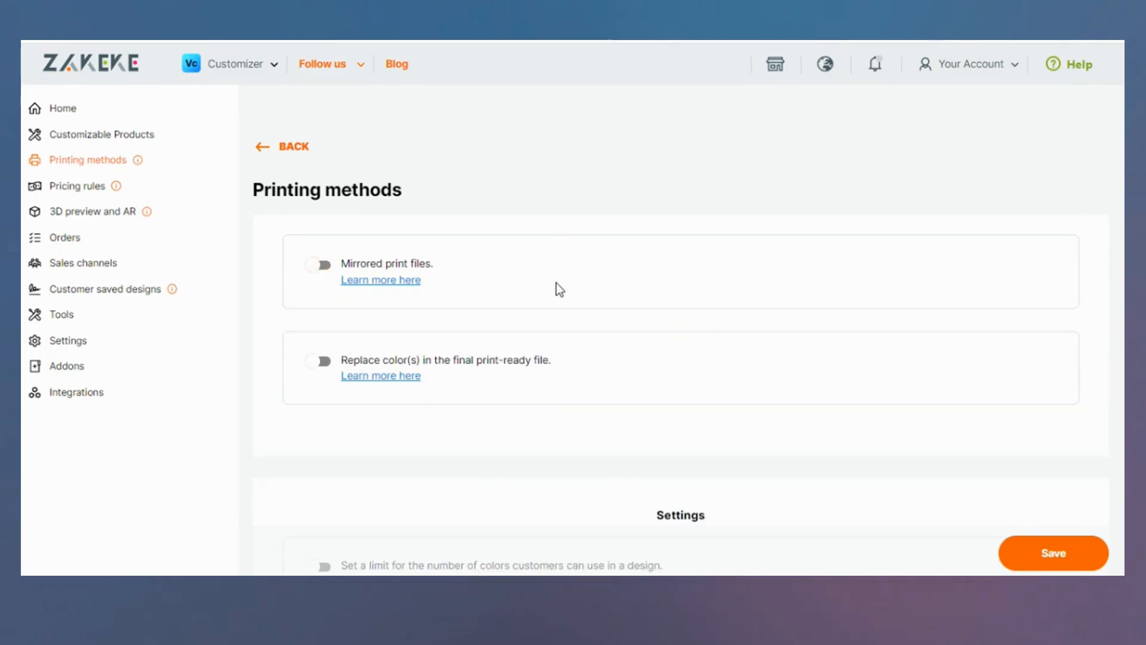
{"action": "scroll", "coordinate": [556, 283], "scroll_direction": "down", "scroll_amount": 2}
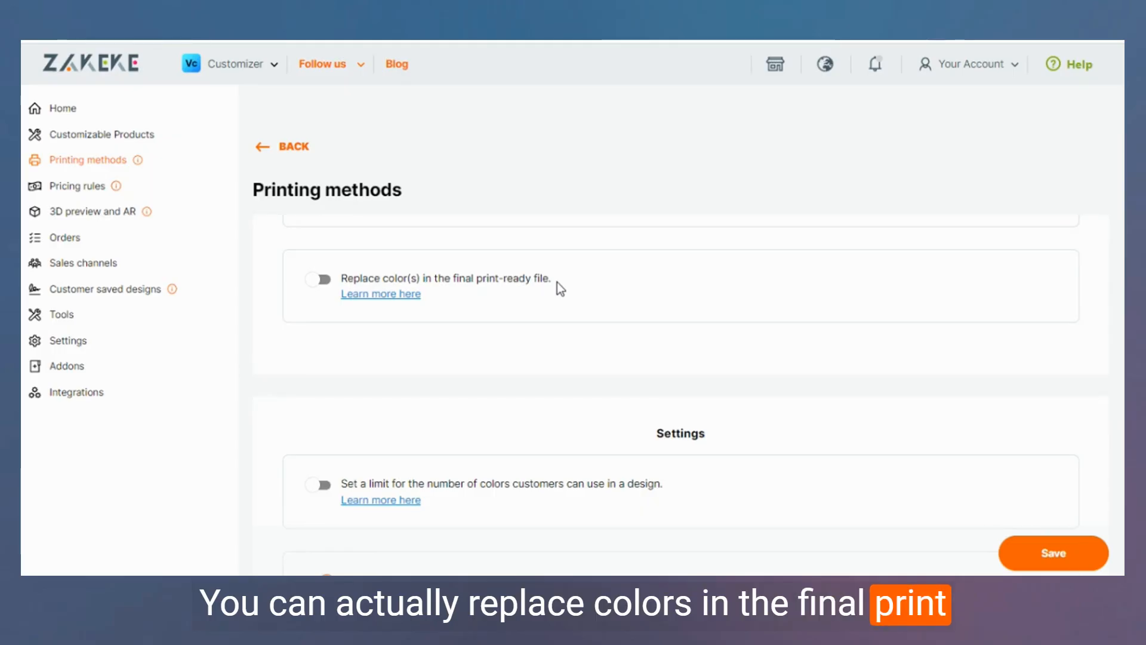
{"action": "left_click", "coordinate": [322, 280]}
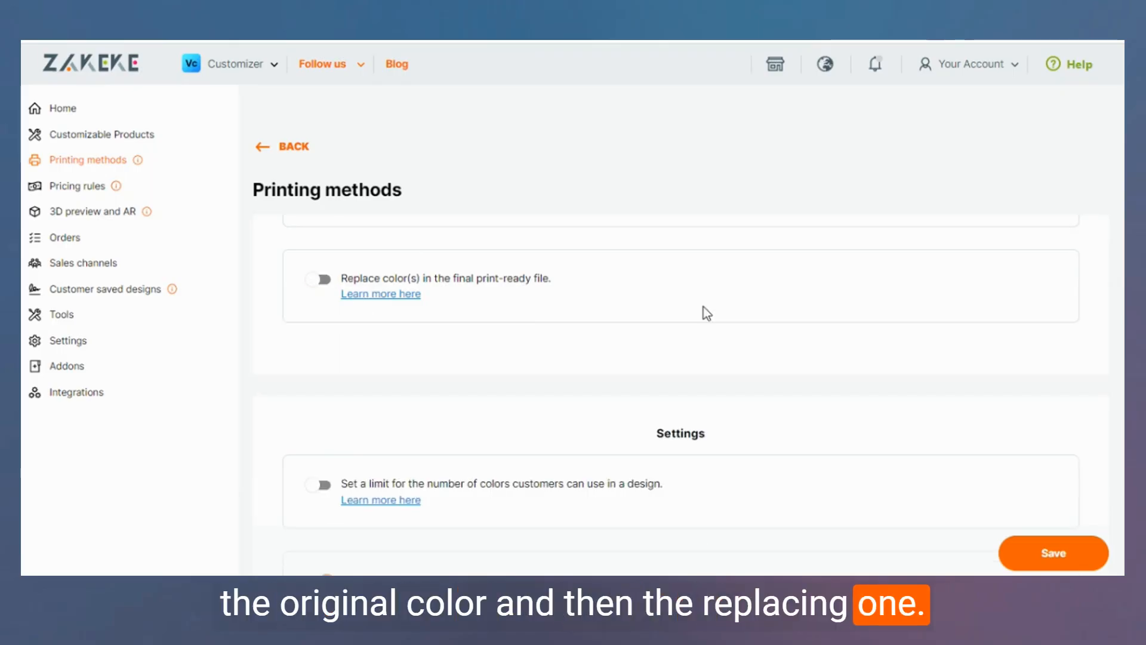
Step: Try the design color limit with a PNG print-ready file for each color, and switch the limit back off
{"action": "scroll", "coordinate": [704, 306], "scroll_direction": "down", "scroll_amount": 3}
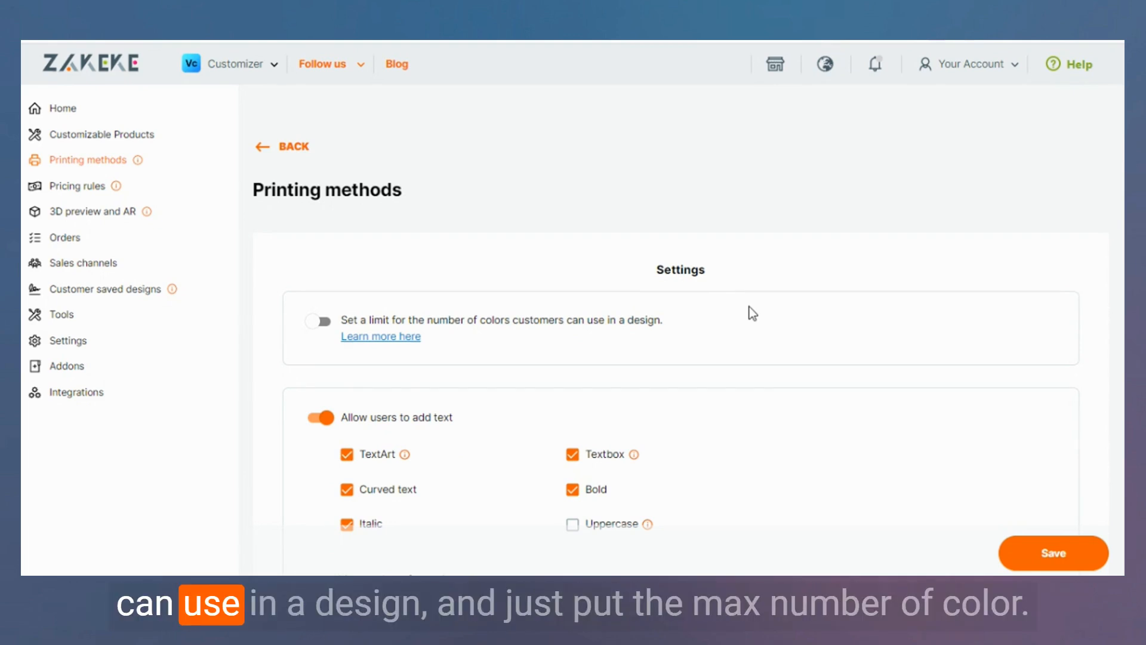
{"action": "scroll", "coordinate": [750, 307], "scroll_direction": "down", "scroll_amount": 1}
{"action": "left_click", "coordinate": [323, 240]}
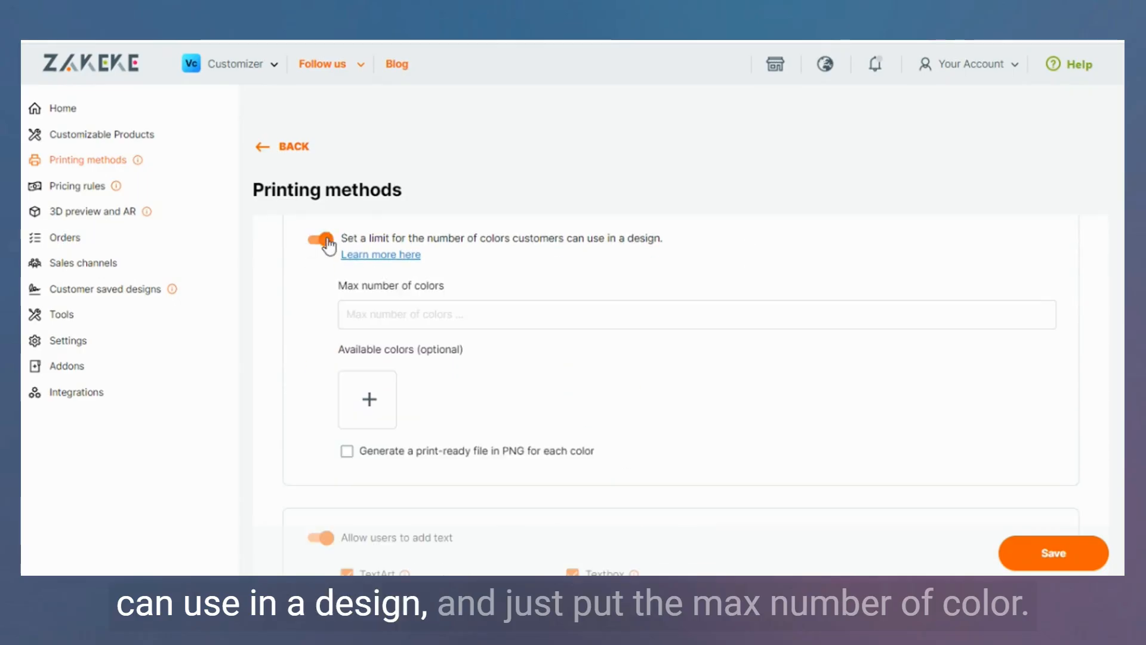
{"action": "left_click", "coordinate": [458, 321]}
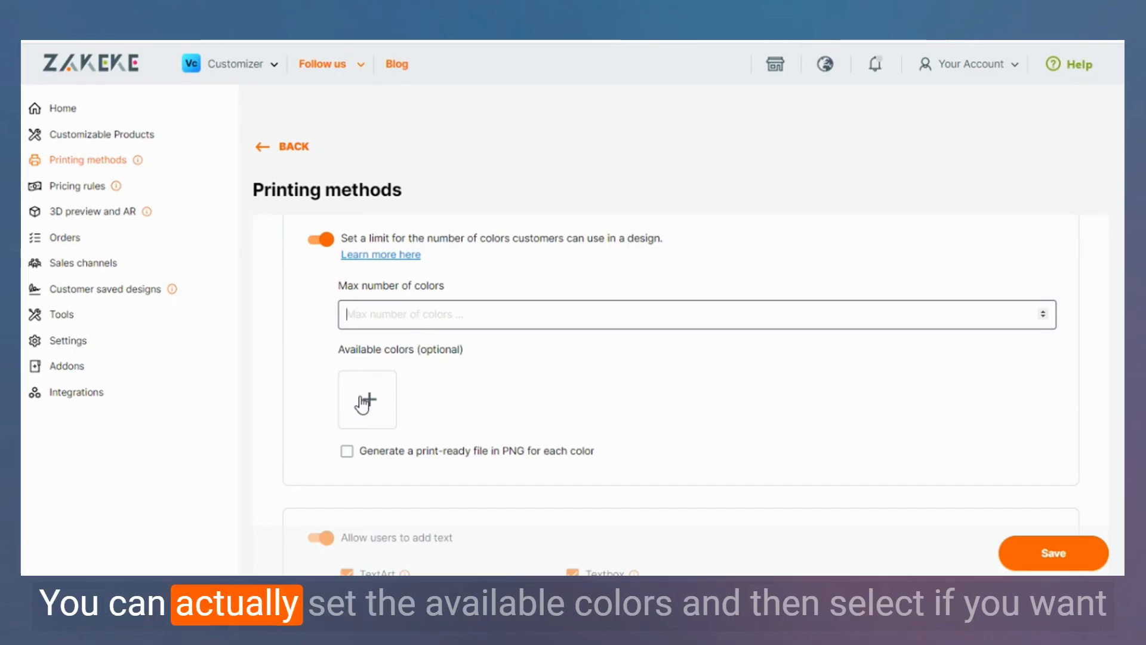
{"action": "left_click", "coordinate": [347, 452]}
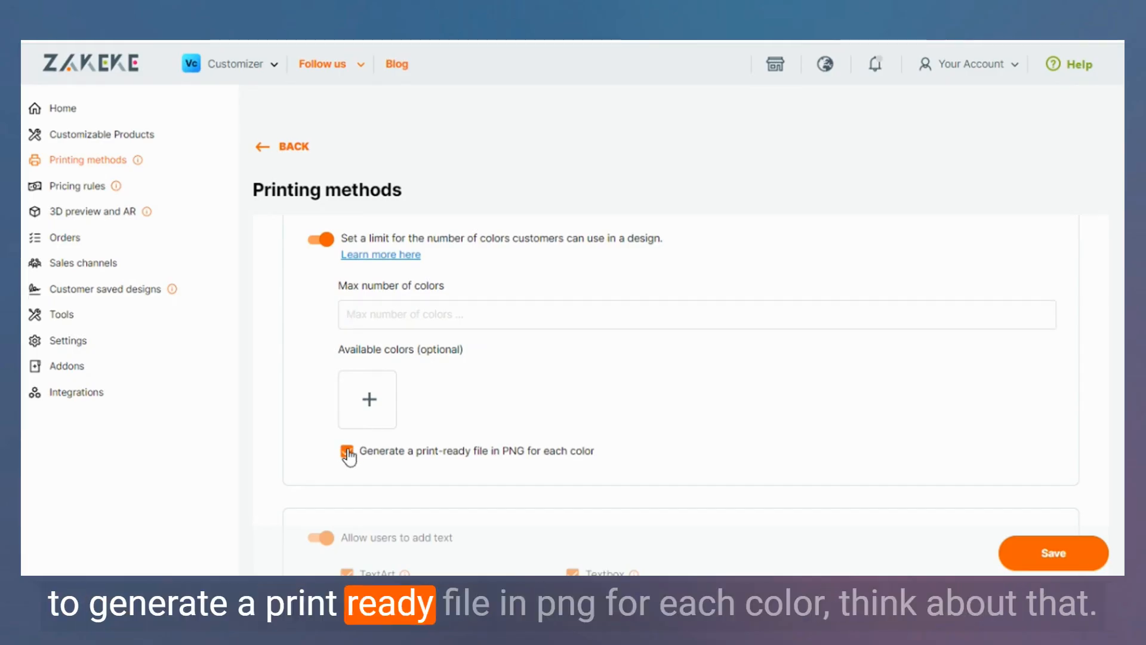
{"action": "left_click", "coordinate": [322, 239]}
Step: Set the default font size for customer text to 10, leaving the maximum number of text elements blank
{"action": "scroll", "coordinate": [817, 322], "scroll_direction": "down", "scroll_amount": 1}
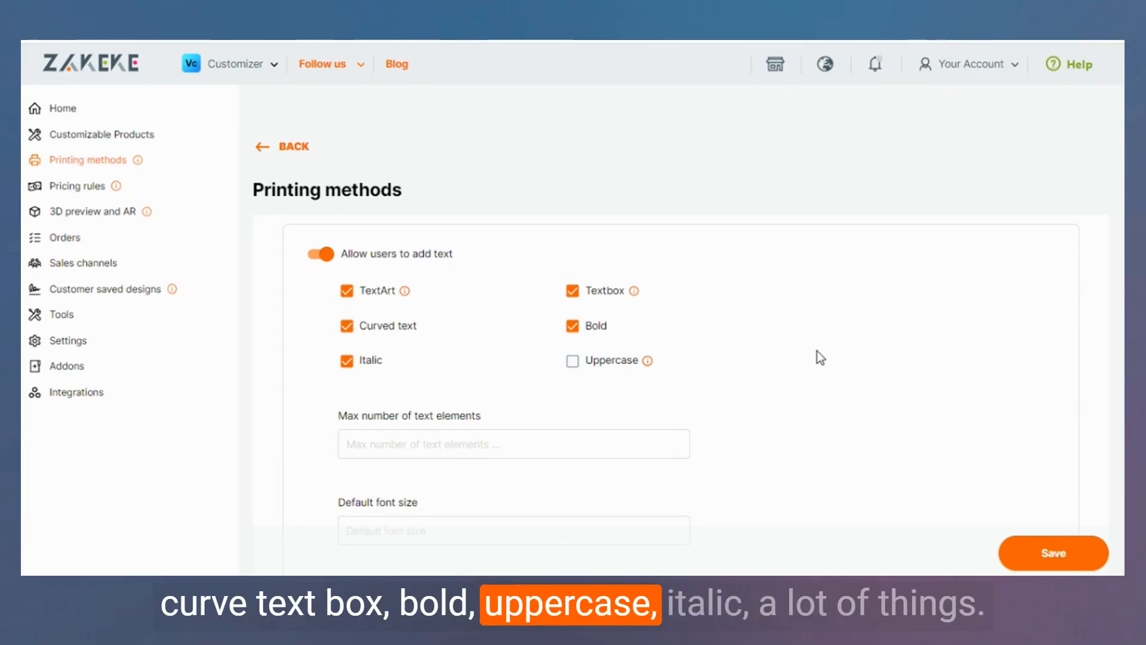
{"action": "scroll", "coordinate": [818, 352], "scroll_direction": "down", "scroll_amount": 1}
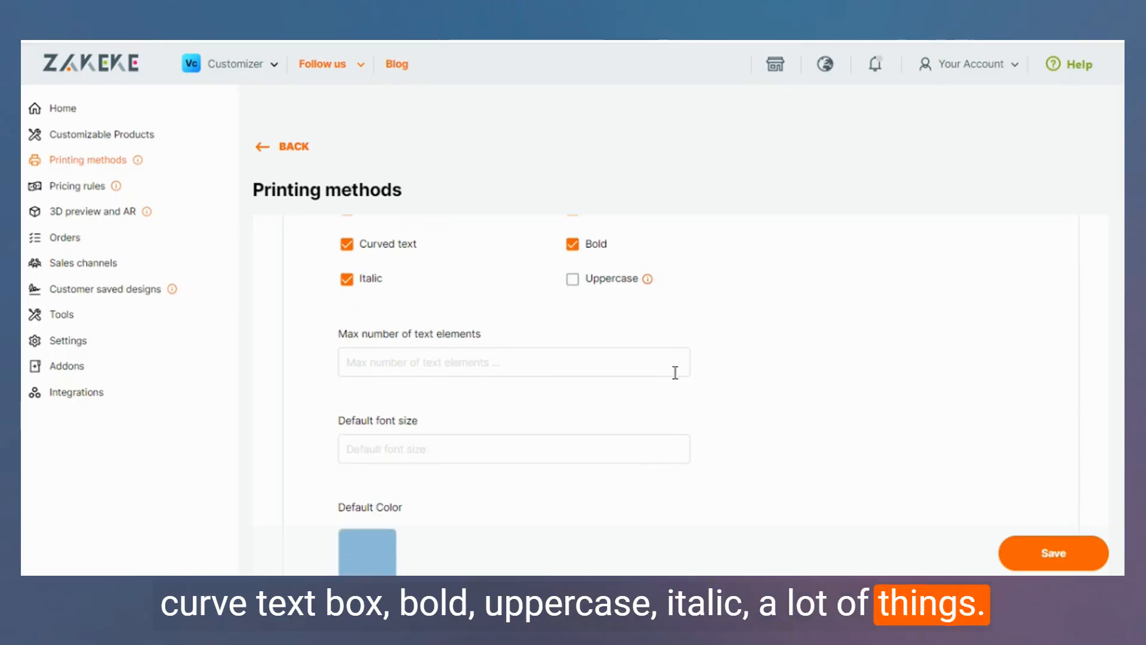
{"action": "left_click", "coordinate": [563, 369]}
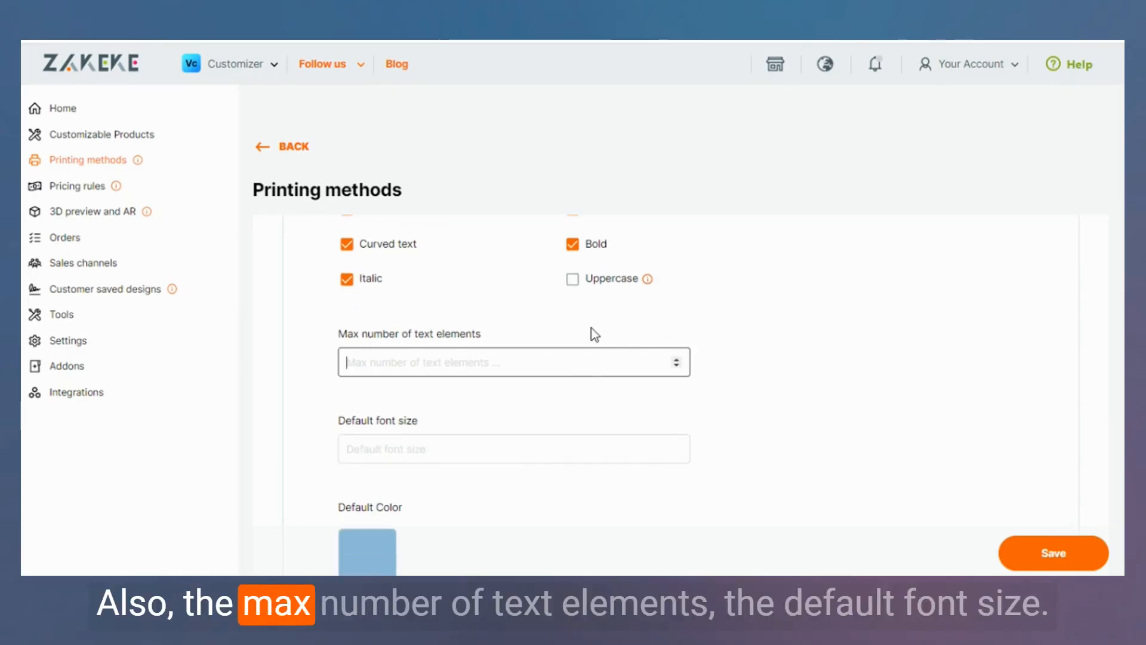
{"action": "scroll", "coordinate": [591, 337], "scroll_direction": "down", "scroll_amount": 1}
{"action": "left_click", "coordinate": [560, 360]}
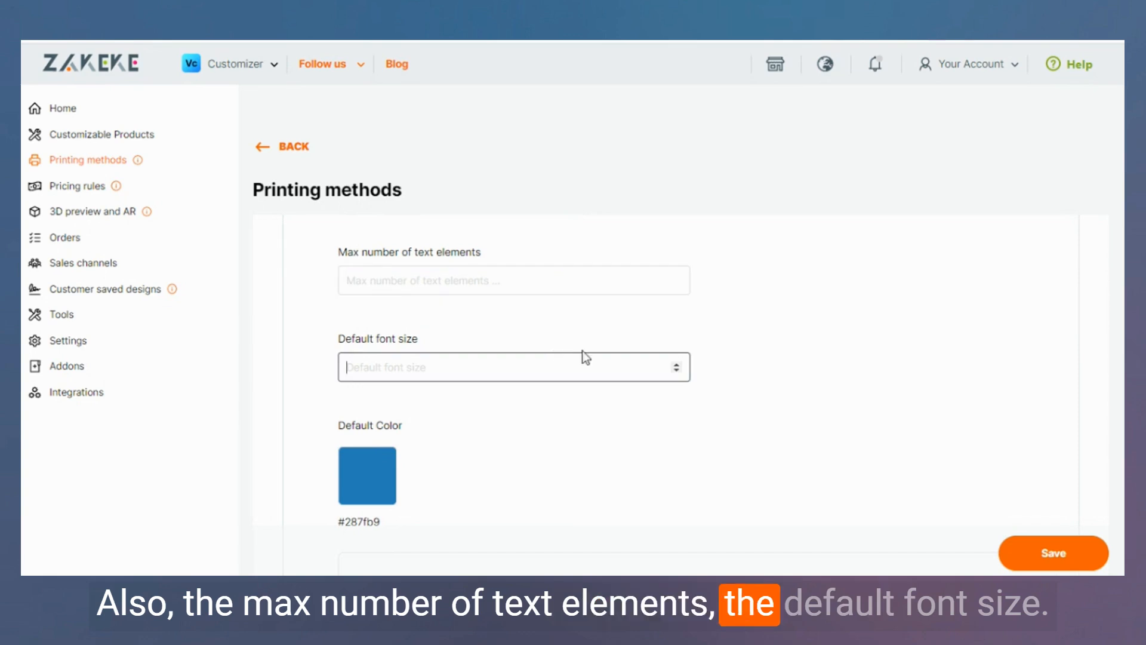
{"action": "type", "text": "10"}
{"action": "left_click", "coordinate": [832, 367]}
Step: Look at the color choices for the default text color and close them without a change
{"action": "scroll", "coordinate": [832, 367], "scroll_direction": "down", "scroll_amount": 2}
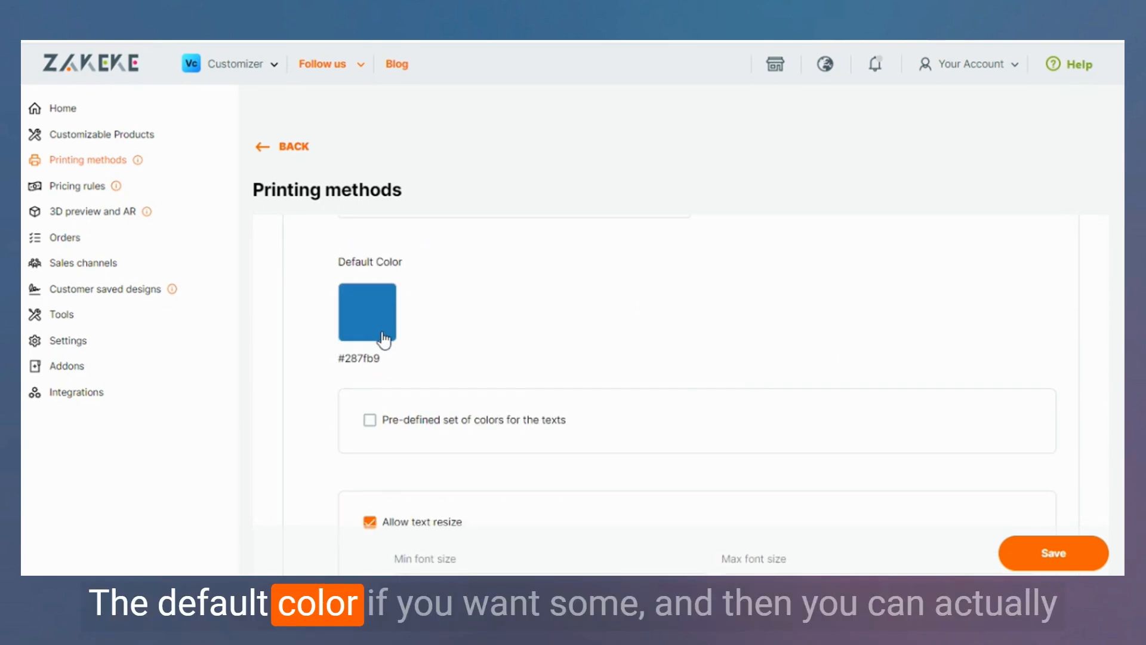
{"action": "left_click", "coordinate": [384, 338]}
{"action": "left_click", "coordinate": [535, 306]}
Step: Try a pre-defined set of text colors by adding black (#000000), and disable the set again
{"action": "scroll", "coordinate": [535, 305], "scroll_direction": "down", "scroll_amount": 2}
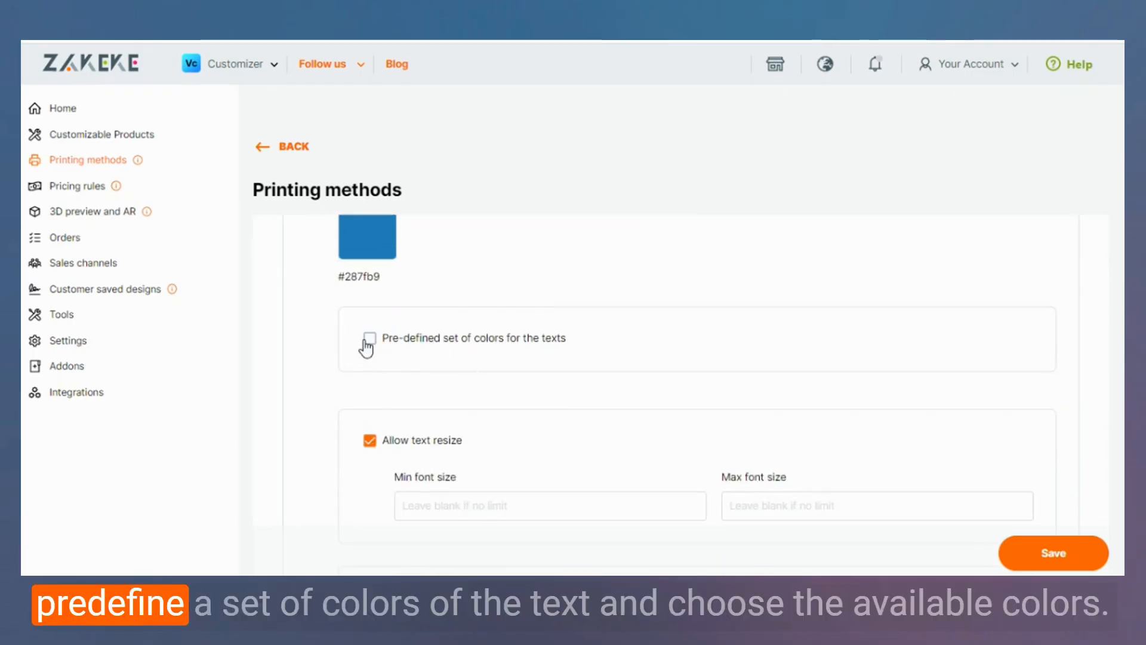
{"action": "left_click", "coordinate": [367, 343]}
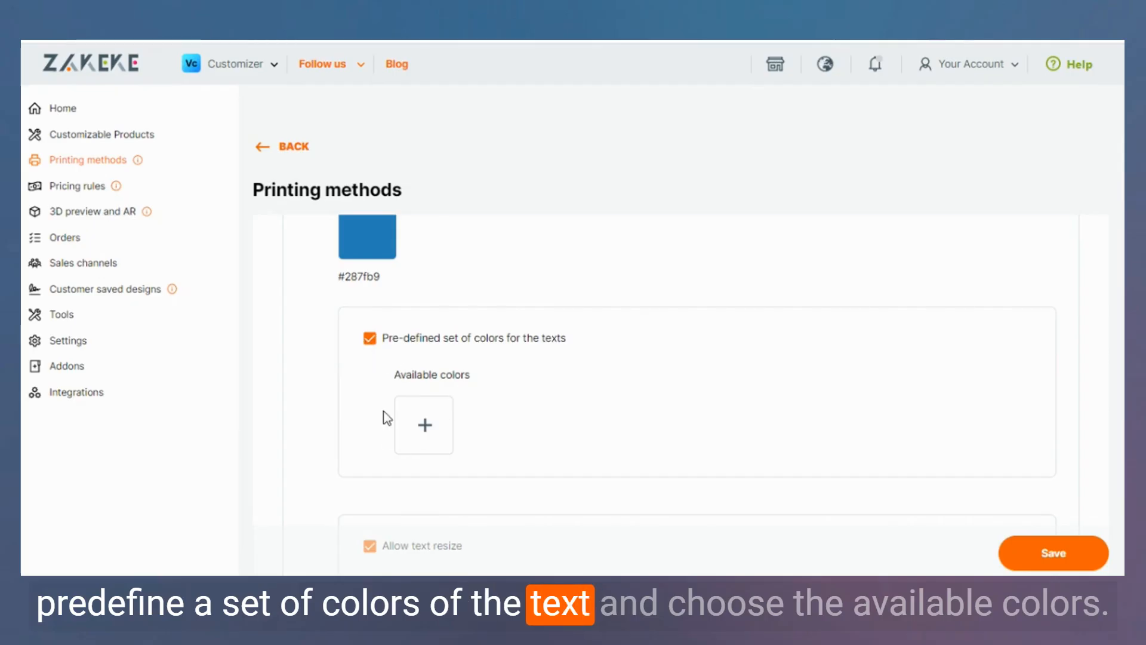
{"action": "left_click", "coordinate": [411, 445]}
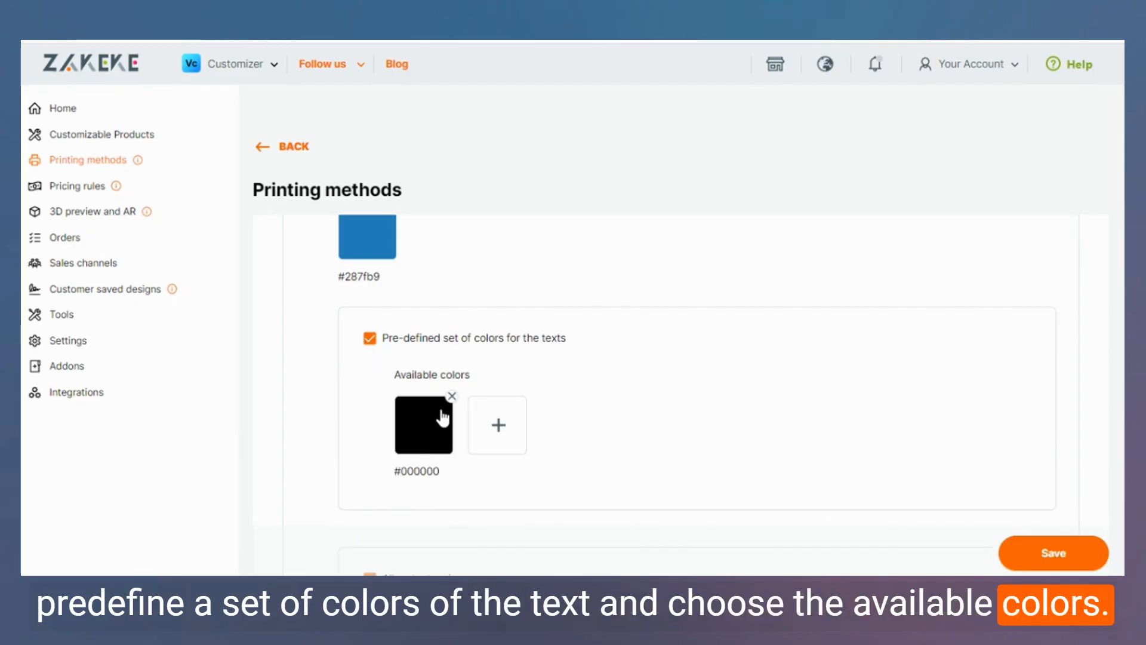
{"action": "left_click", "coordinate": [370, 338]}
Step: Examine the text resize limits, line spacing, letter spacing and text alignment options
{"action": "scroll", "coordinate": [593, 335], "scroll_direction": "down", "scroll_amount": 3}
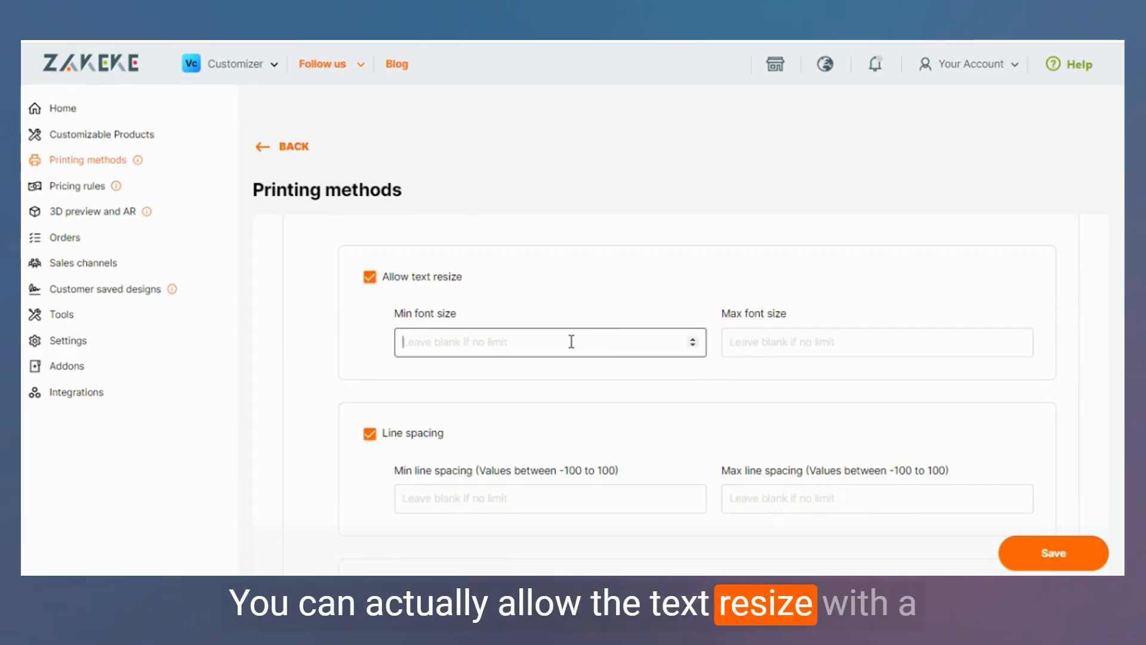
{"action": "left_click", "coordinate": [794, 341]}
{"action": "scroll", "coordinate": [606, 262], "scroll_direction": "down", "scroll_amount": 2}
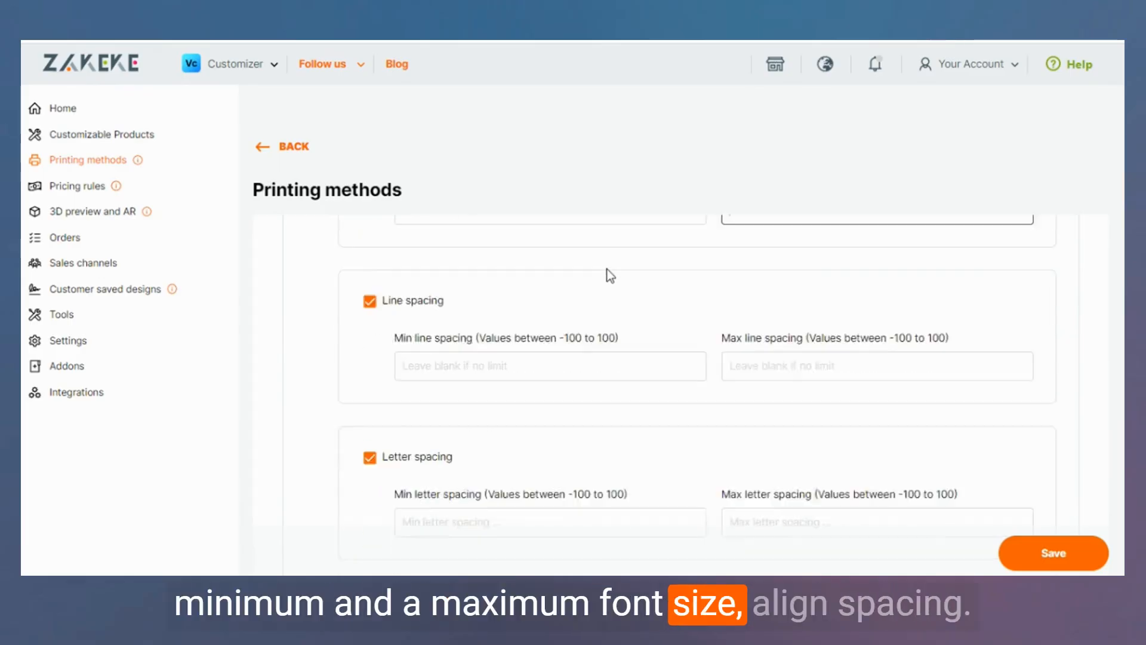
{"action": "scroll", "coordinate": [607, 269], "scroll_direction": "down", "scroll_amount": 1}
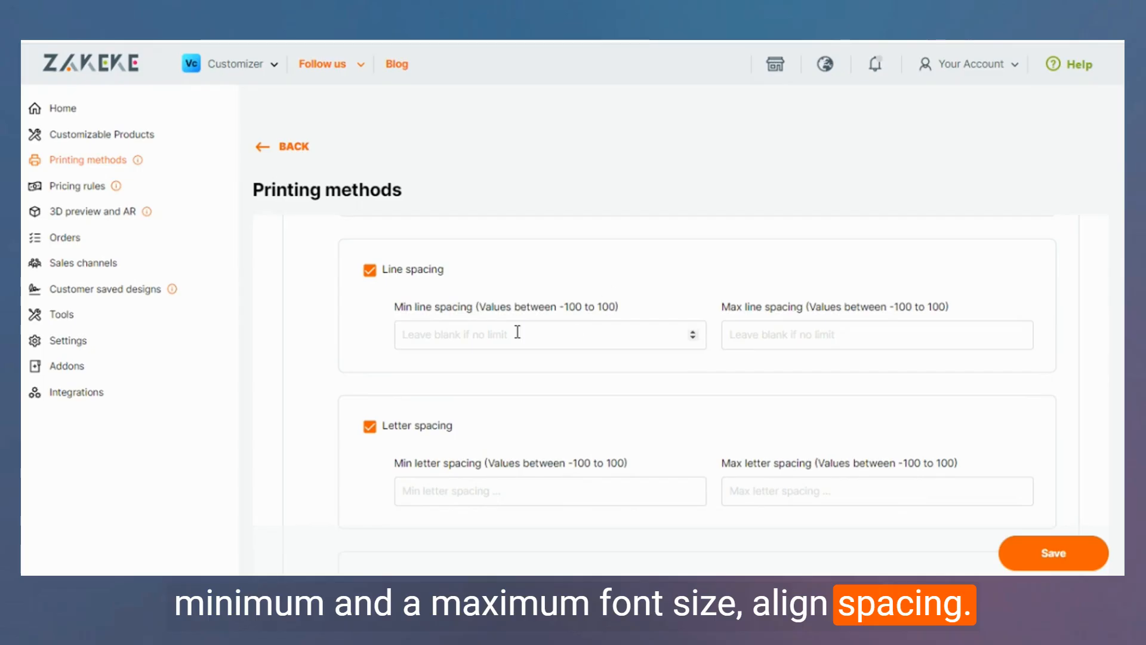
{"action": "scroll", "coordinate": [909, 340], "scroll_direction": "down", "scroll_amount": 3}
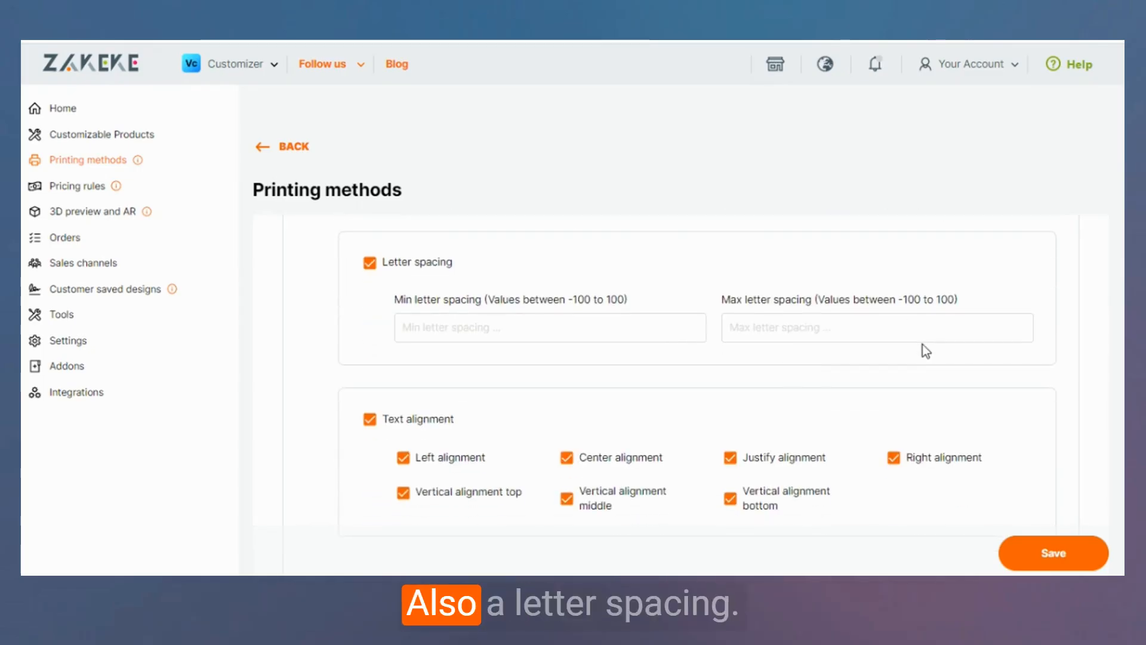
{"action": "scroll", "coordinate": [512, 339], "scroll_direction": "down", "scroll_amount": 1}
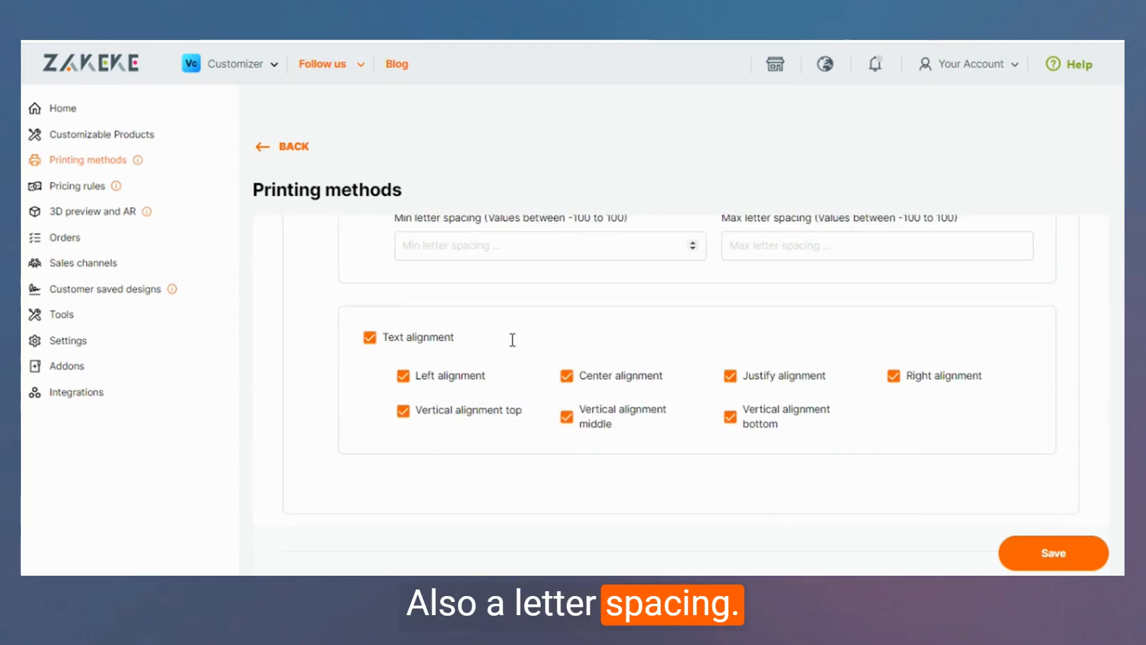
Step: Try disabling the text alignment options for customers, and enable them again
{"action": "scroll", "coordinate": [512, 339], "scroll_direction": "down", "scroll_amount": 1}
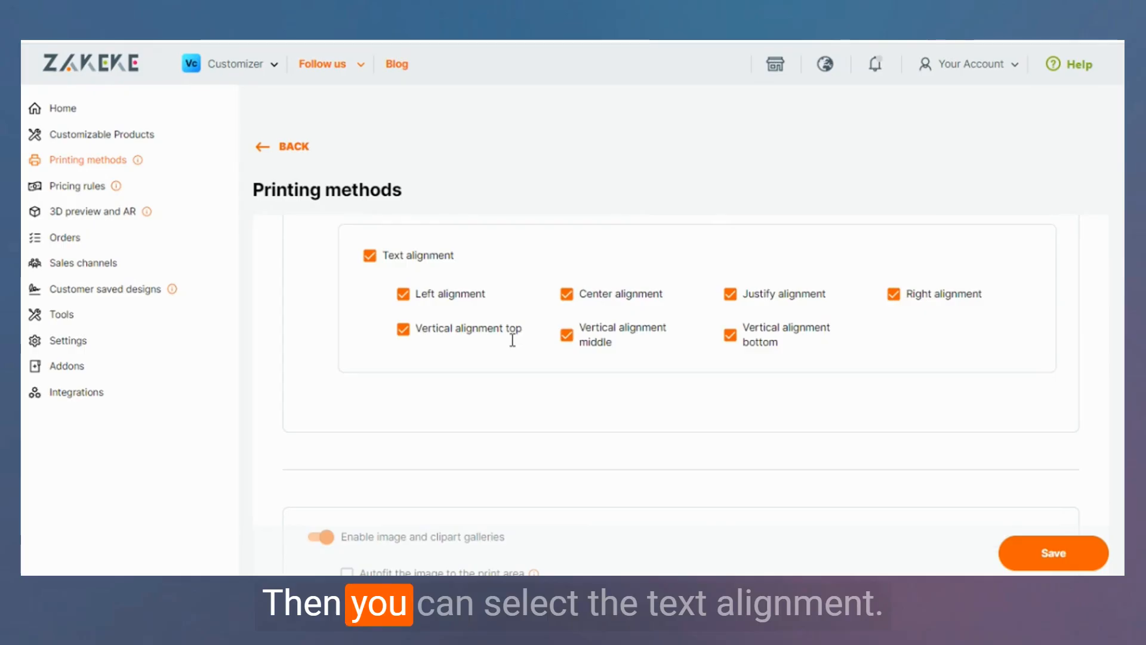
{"action": "left_click", "coordinate": [371, 258]}
{"action": "left_click", "coordinate": [371, 257]}
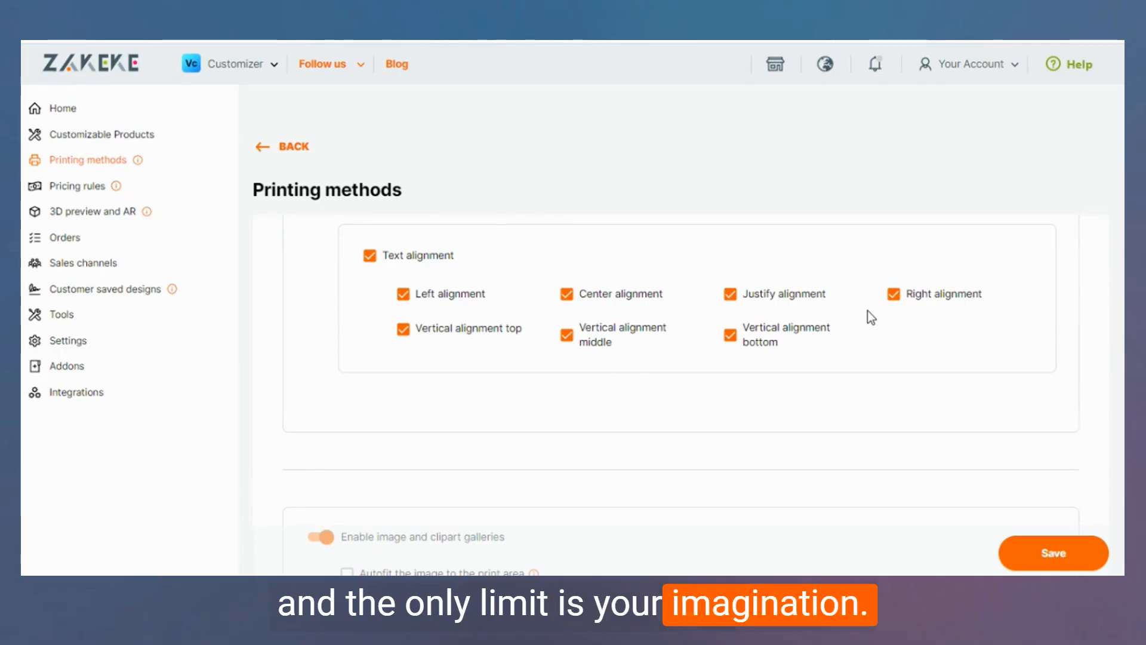
Step: Prevent users from resizing images from the image and clipart galleries, leaving autofit to the print area off
{"action": "scroll", "coordinate": [866, 310], "scroll_direction": "down", "scroll_amount": 5}
{"action": "scroll", "coordinate": [836, 310], "scroll_direction": "up", "scroll_amount": 1}
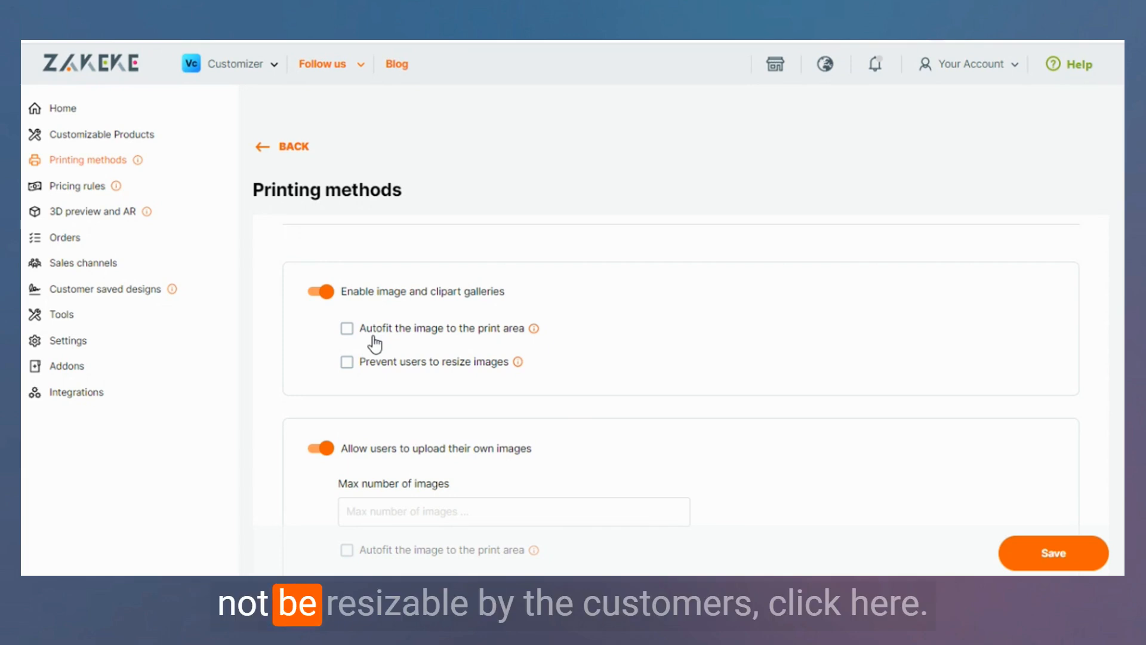
{"action": "left_click", "coordinate": [348, 334]}
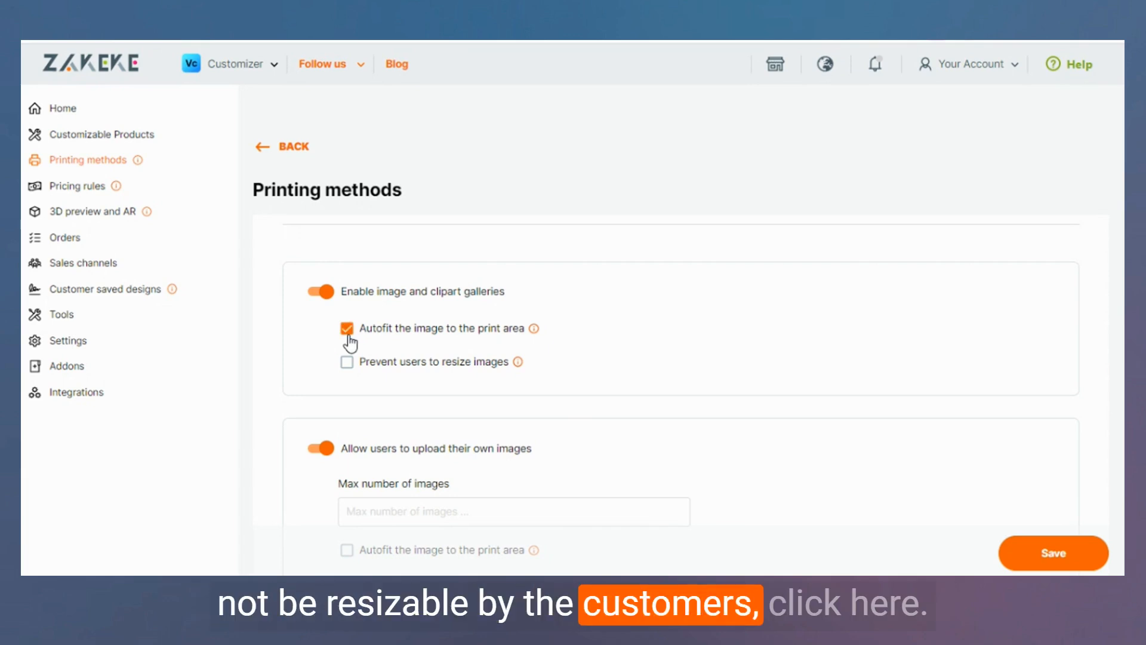
{"action": "left_click", "coordinate": [348, 335]}
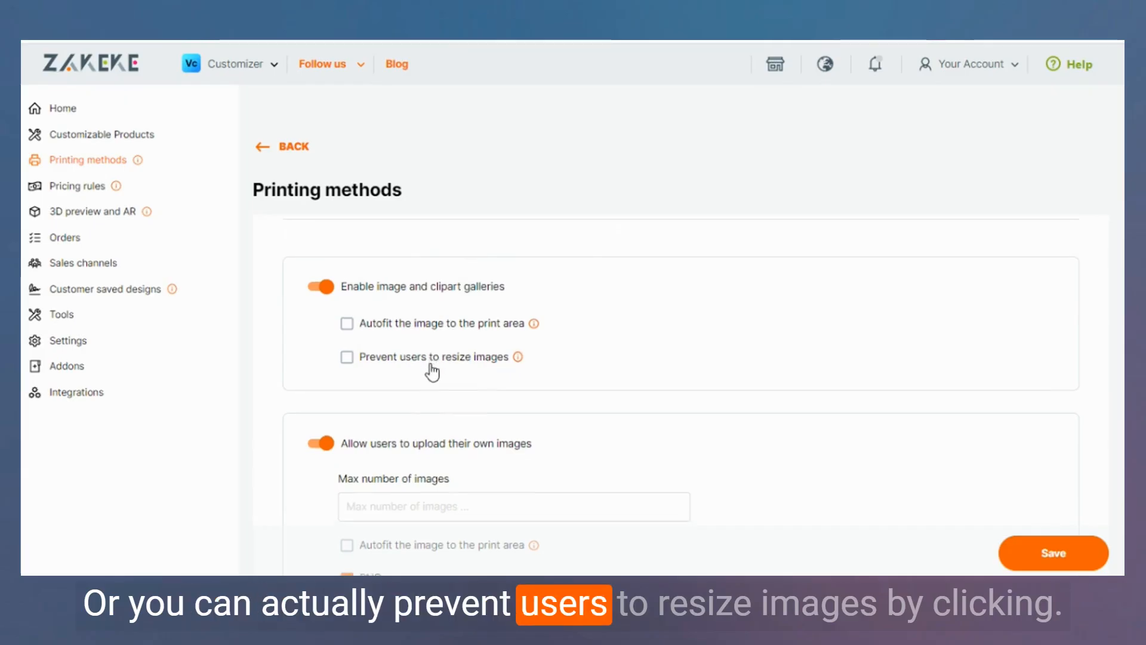
{"action": "scroll", "coordinate": [430, 369], "scroll_direction": "down", "scroll_amount": 1}
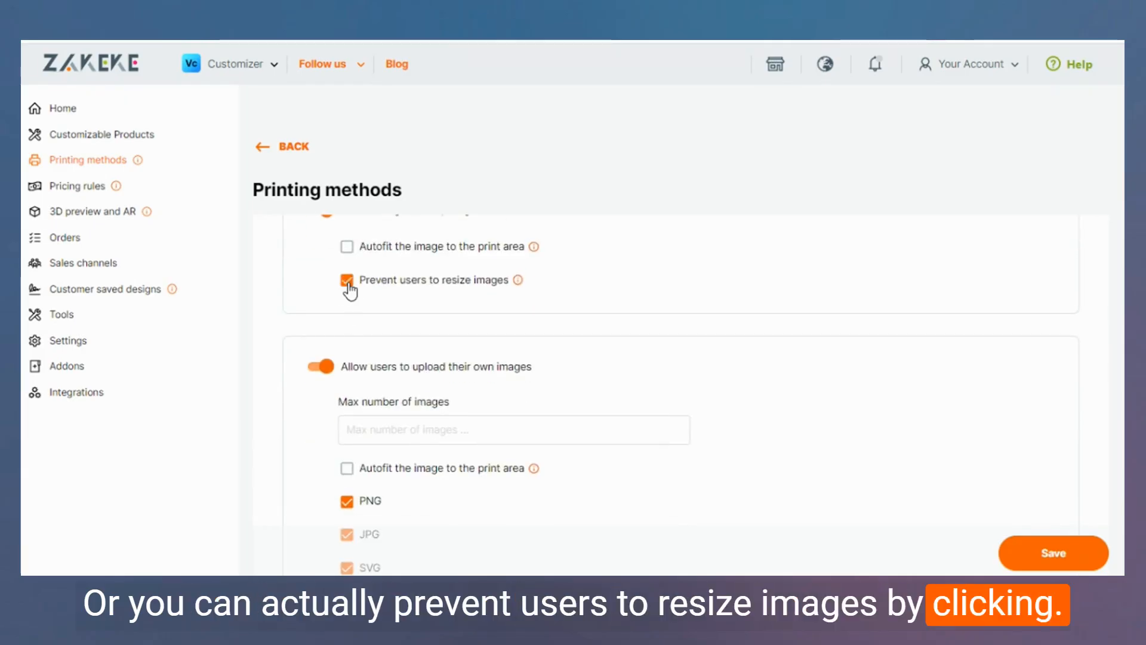
{"action": "scroll", "coordinate": [349, 289], "scroll_direction": "down", "scroll_amount": 1}
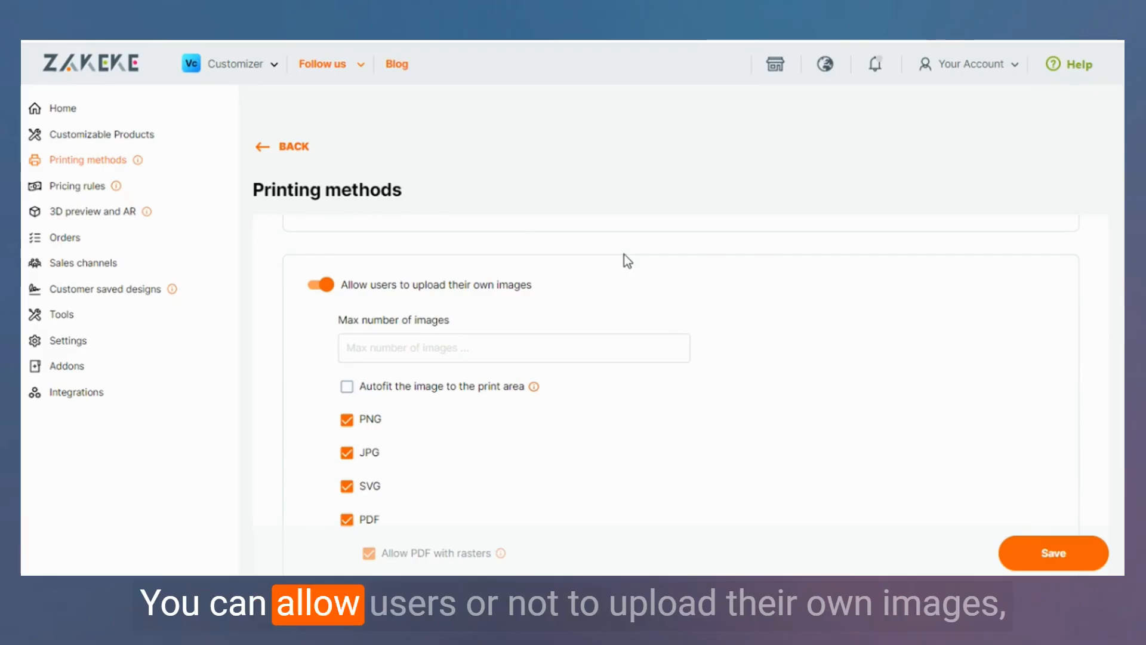
Step: Try disabling customers' uploads of their own images, and allow them again
{"action": "left_click", "coordinate": [326, 290]}
{"action": "left_click", "coordinate": [330, 288]}
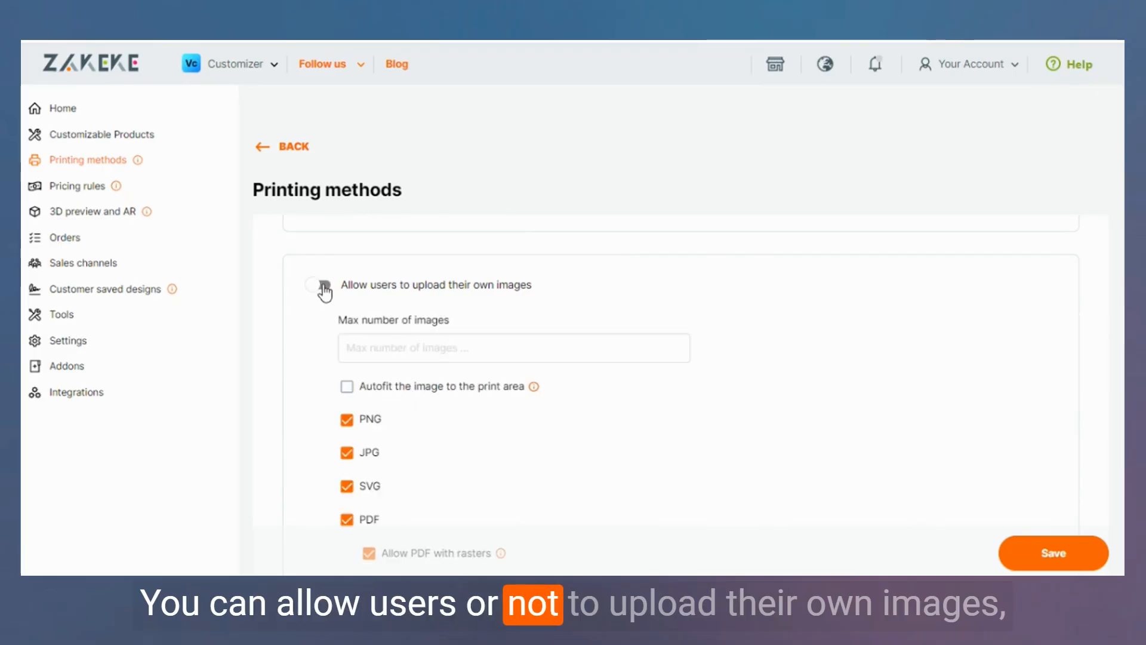
Step: Examine the upload settings for supported file formats, PDF, EPS and AI raster conversion, and the social media and premium photo sources
{"action": "scroll", "coordinate": [623, 255], "scroll_direction": "down", "scroll_amount": 1}
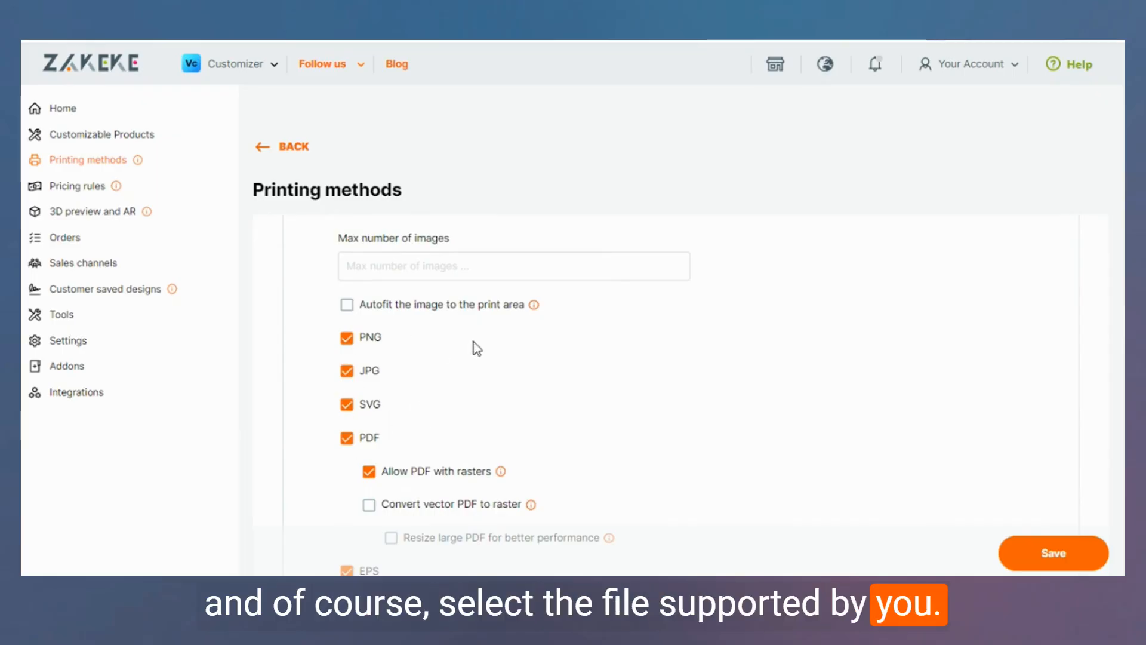
{"action": "scroll", "coordinate": [478, 345], "scroll_direction": "down", "scroll_amount": 1}
{"action": "scroll", "coordinate": [489, 351], "scroll_direction": "down", "scroll_amount": 1}
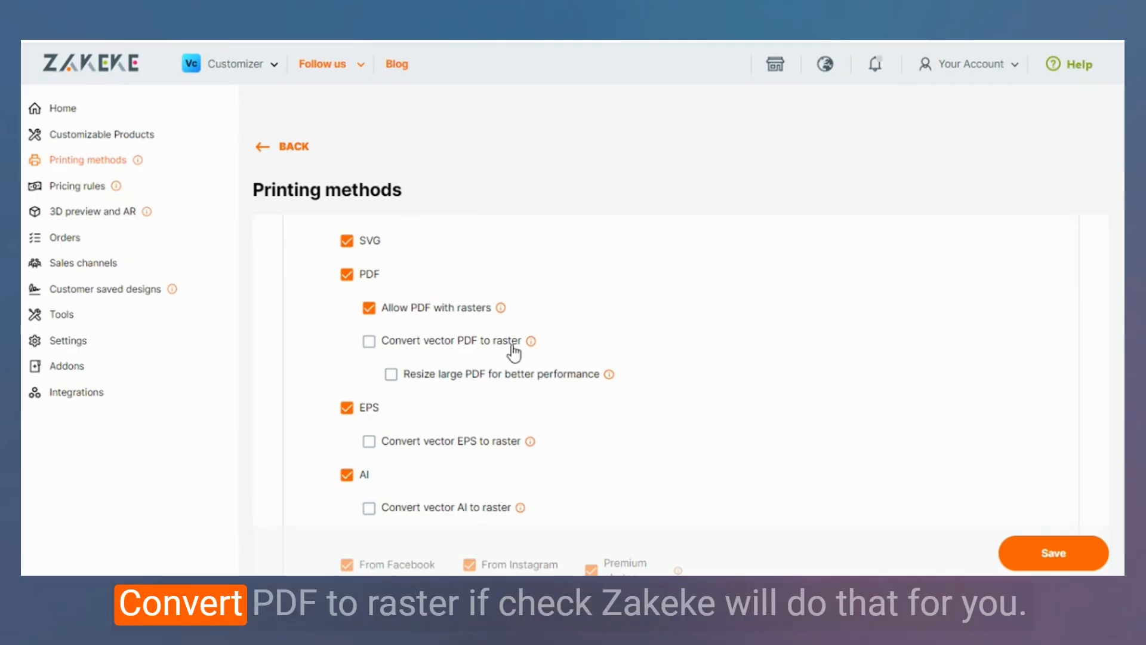
{"action": "mouse_move", "coordinate": [530, 342]}
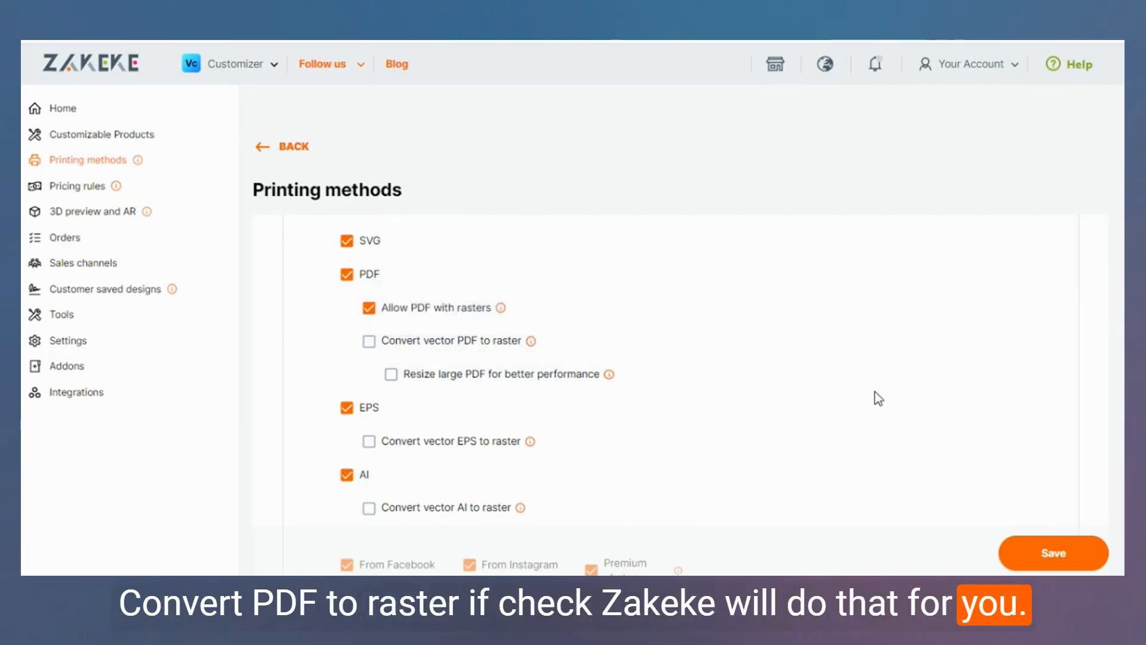
{"action": "scroll", "coordinate": [875, 396], "scroll_direction": "down", "scroll_amount": 1}
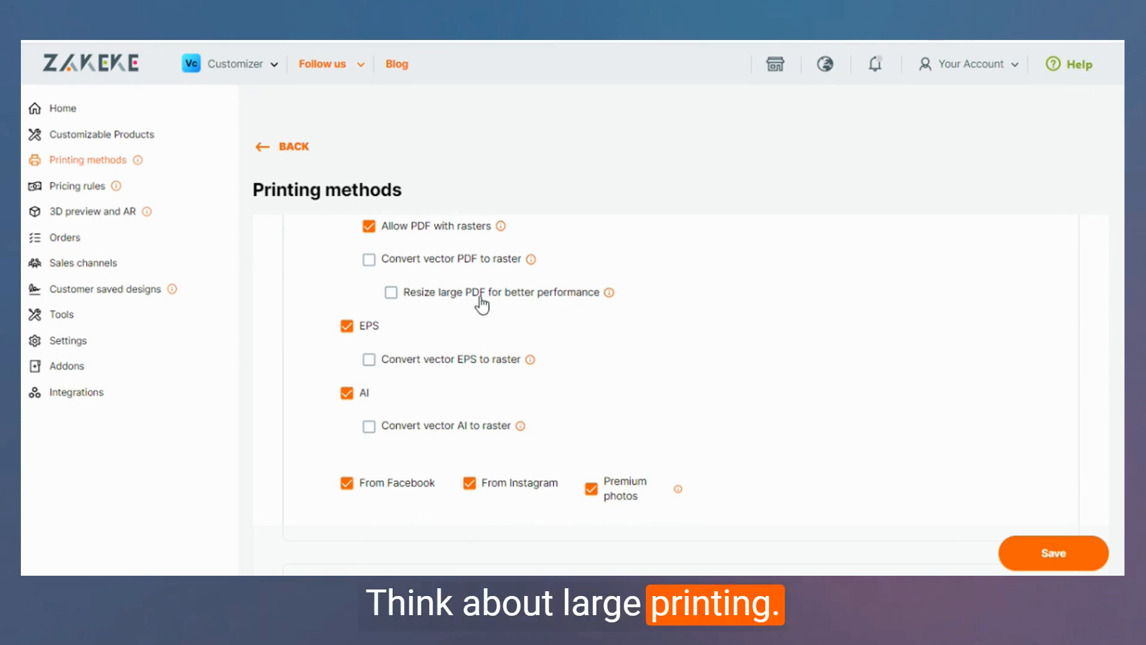
{"action": "scroll", "coordinate": [368, 339], "scroll_direction": "down", "scroll_amount": 1}
{"action": "scroll", "coordinate": [367, 339], "scroll_direction": "down", "scroll_amount": 2}
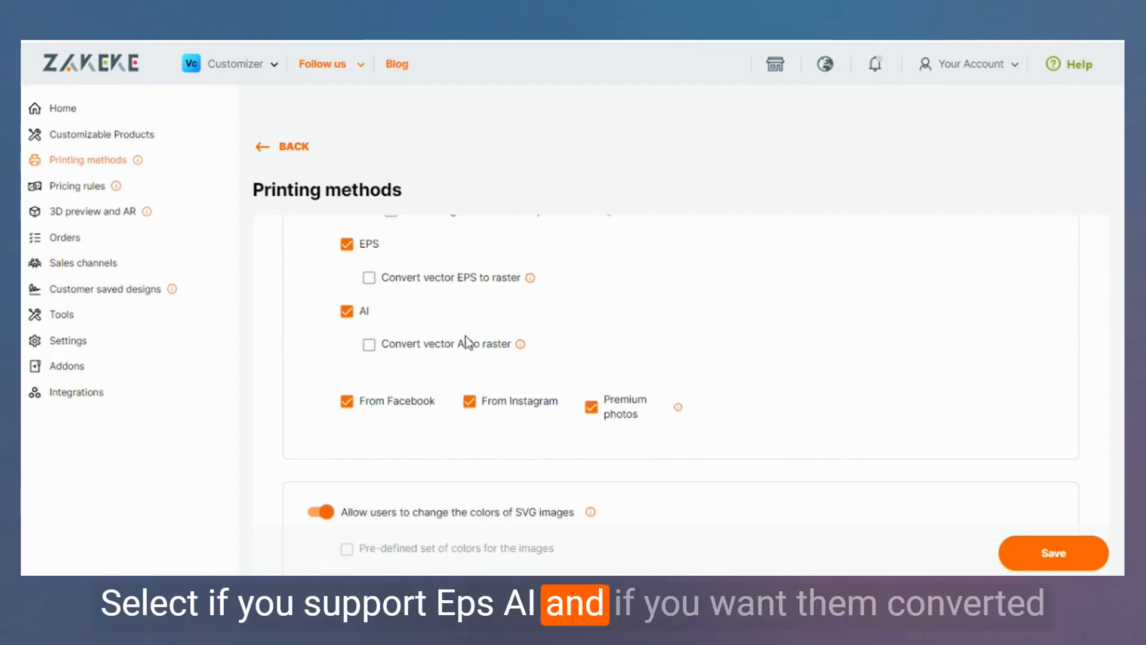
{"action": "scroll", "coordinate": [475, 286], "scroll_direction": "down", "scroll_amount": 1}
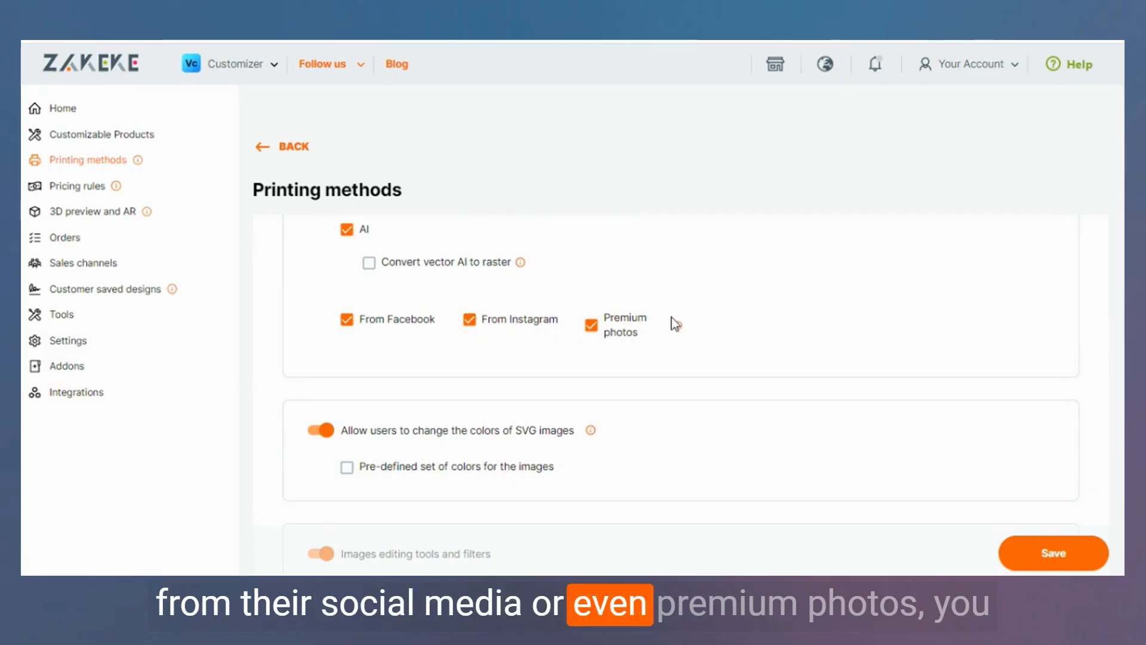
{"action": "mouse_move", "coordinate": [683, 334]}
Step: Examine the SVG color options, image editing tools, PDF preview permission, and the duplicate, flip and layer order tools
{"action": "scroll", "coordinate": [832, 338], "scroll_direction": "down", "scroll_amount": 3}
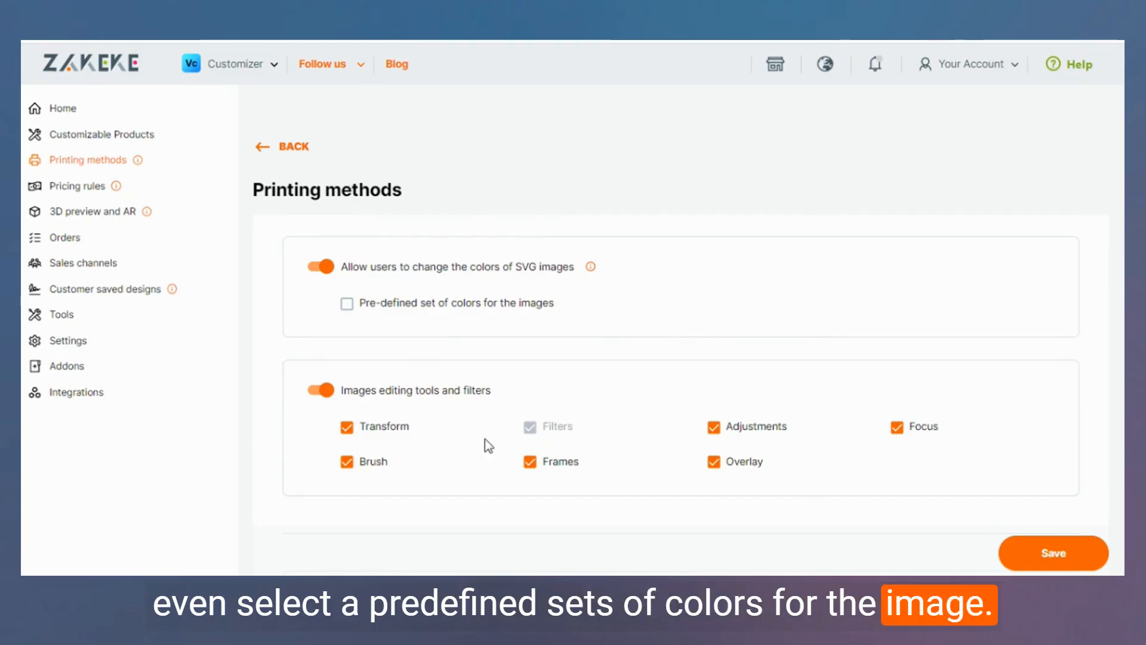
{"action": "scroll", "coordinate": [628, 349], "scroll_direction": "down", "scroll_amount": 1}
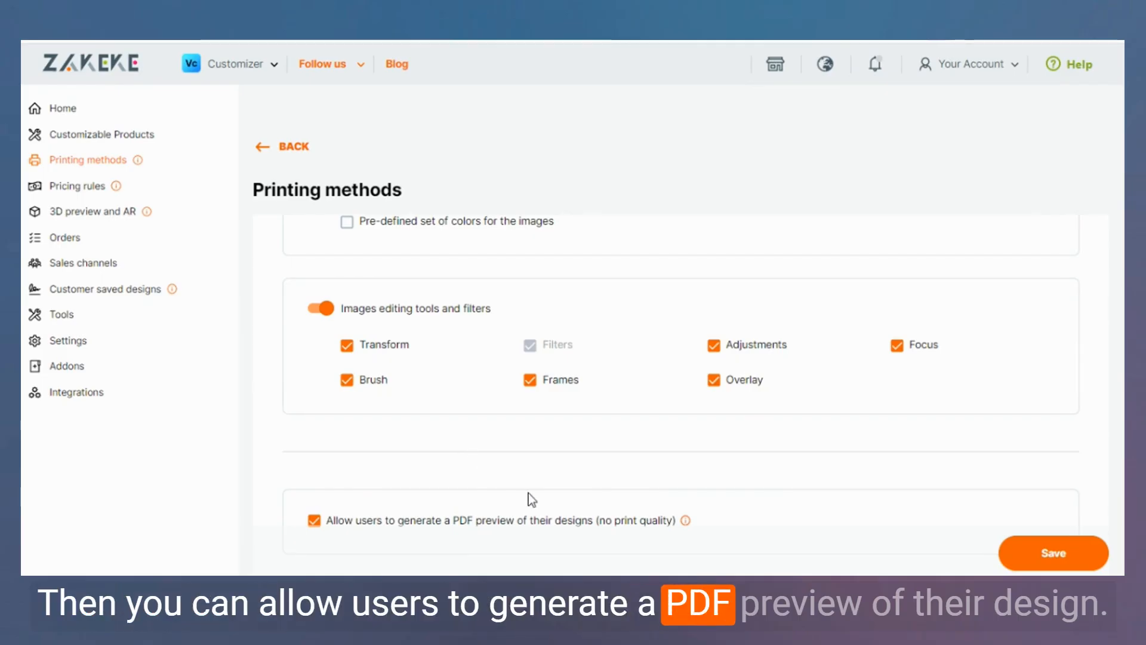
{"action": "scroll", "coordinate": [538, 477], "scroll_direction": "down", "scroll_amount": 1}
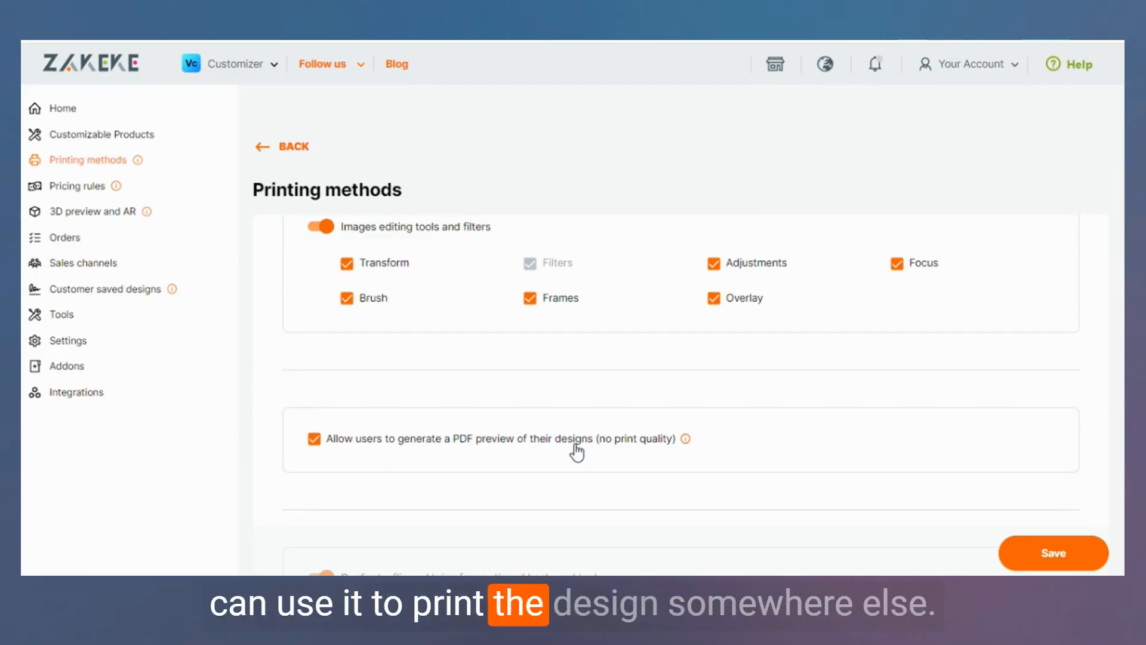
{"action": "scroll", "coordinate": [750, 397], "scroll_direction": "down", "scroll_amount": 3}
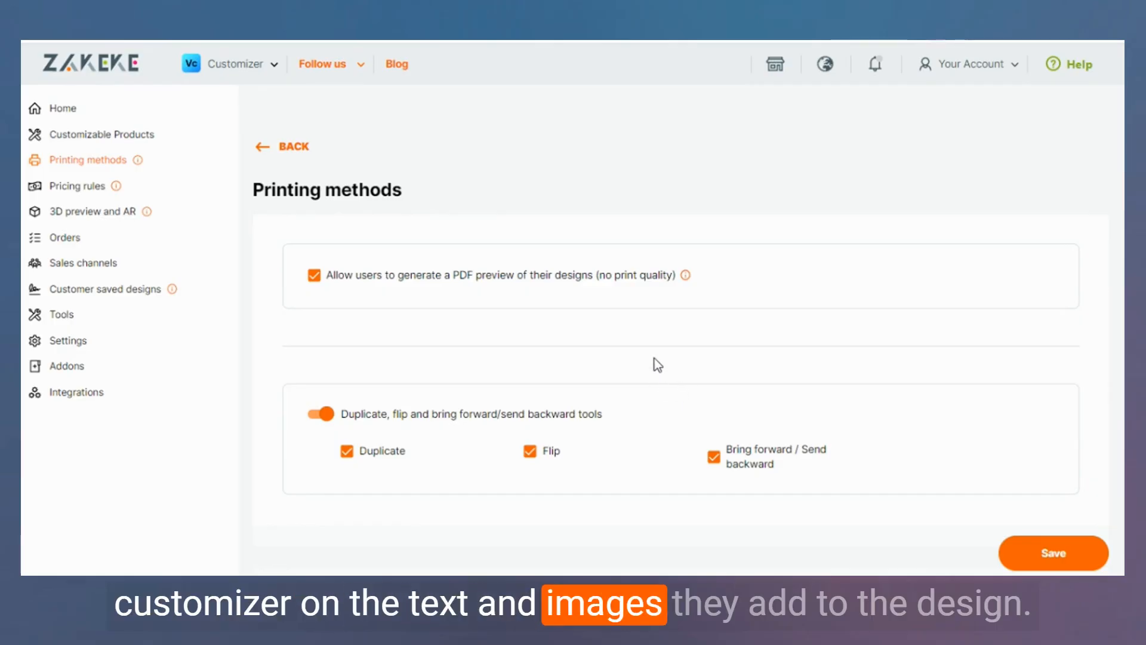
Step: Try enabling text shadow to look at its color, blur, distance and angle options, and disable it again
{"action": "scroll", "coordinate": [673, 392], "scroll_direction": "down", "scroll_amount": 5}
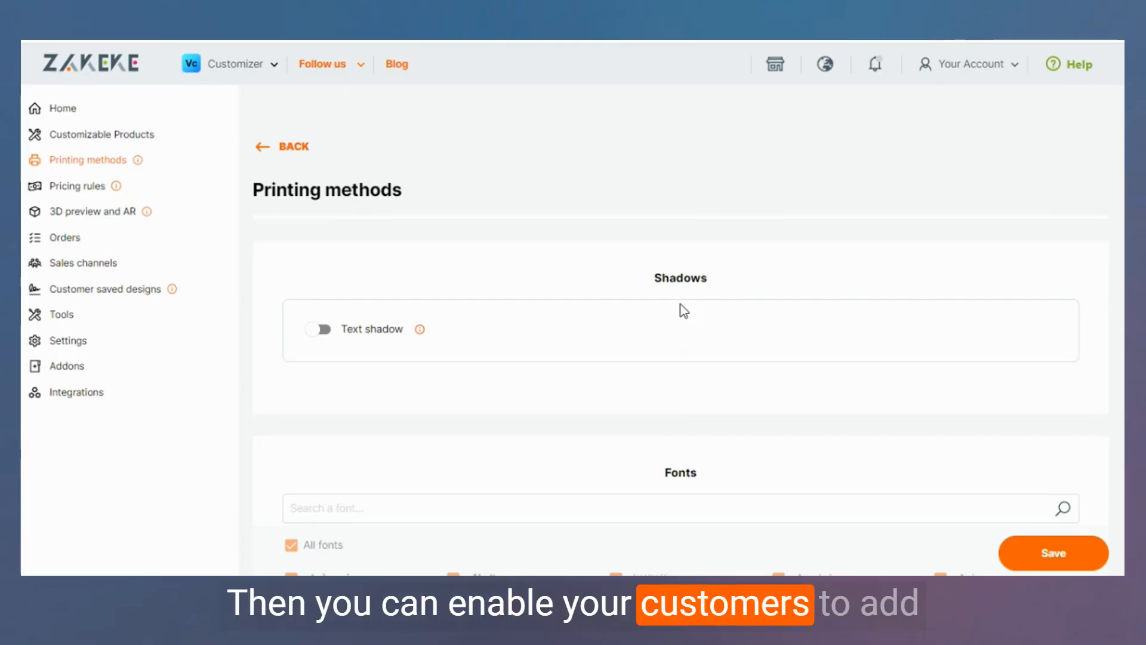
{"action": "scroll", "coordinate": [684, 311], "scroll_direction": "down", "scroll_amount": 2}
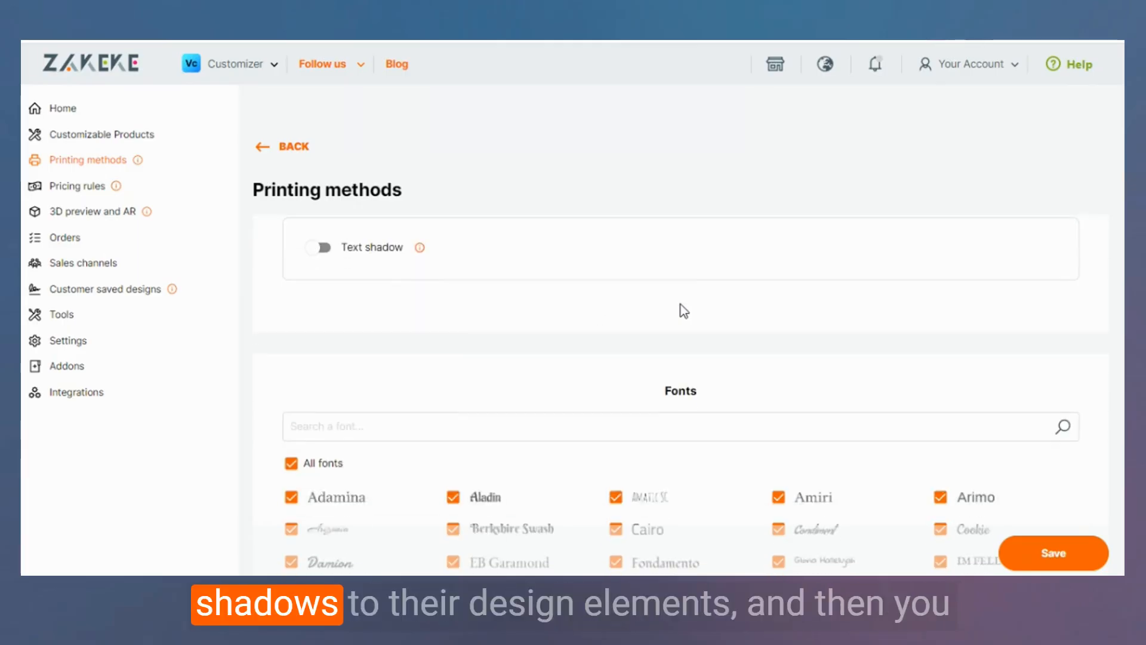
{"action": "left_click", "coordinate": [330, 251]}
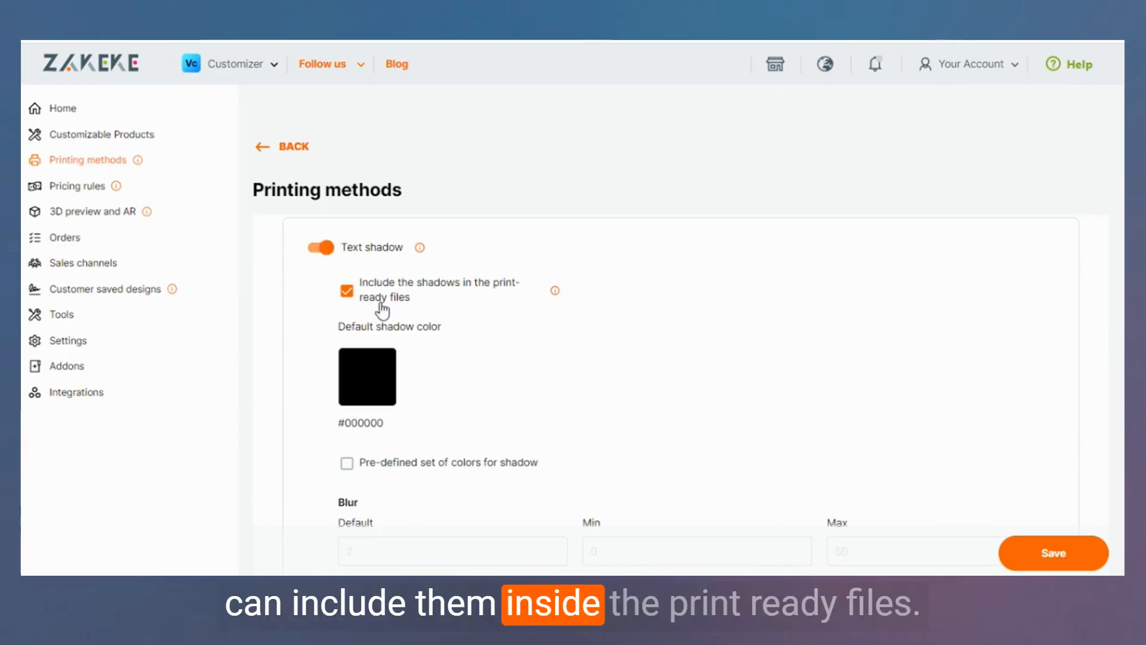
{"action": "scroll", "coordinate": [421, 322], "scroll_direction": "down", "scroll_amount": 1}
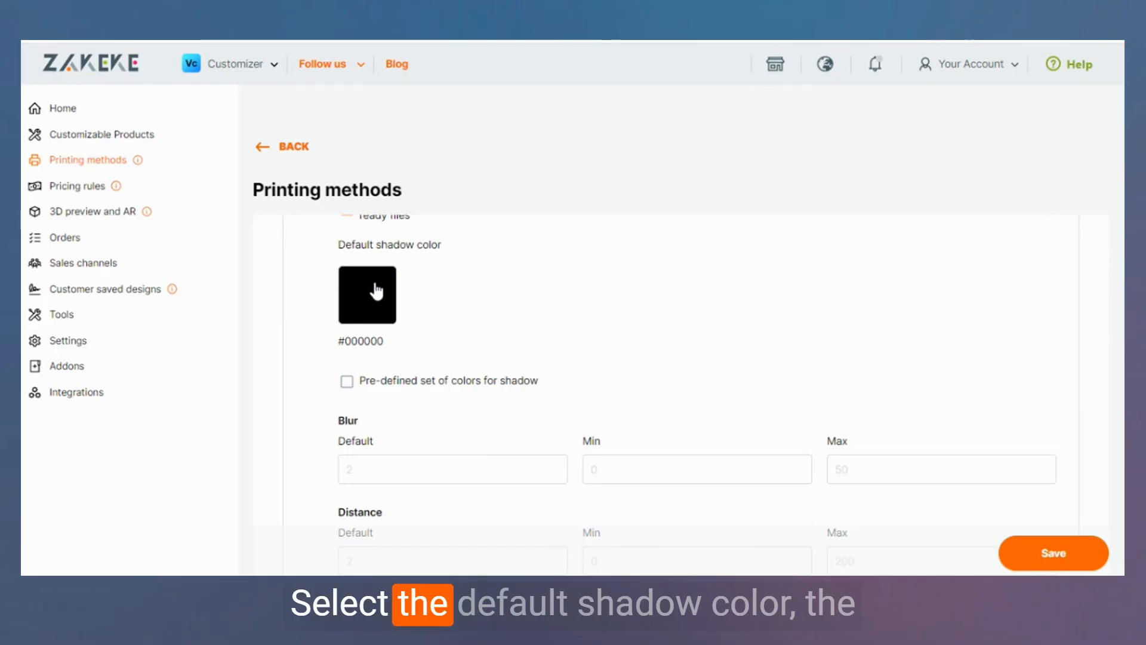
{"action": "scroll", "coordinate": [378, 292], "scroll_direction": "down", "scroll_amount": 1}
{"action": "scroll", "coordinate": [378, 290], "scroll_direction": "down", "scroll_amount": 2}
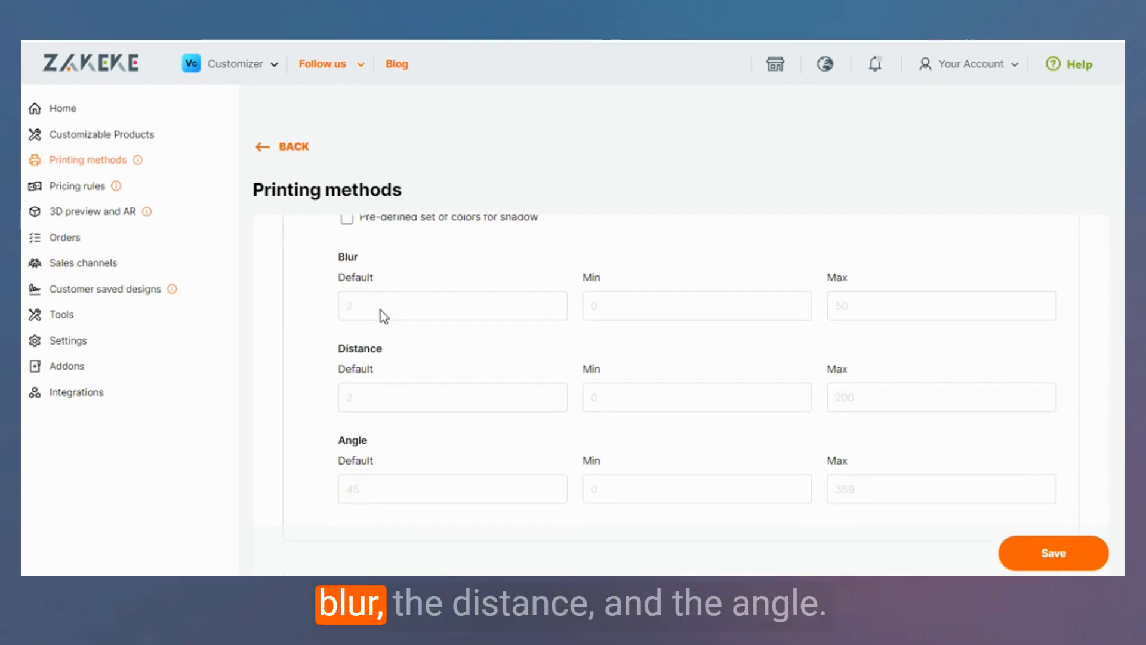
{"action": "scroll", "coordinate": [523, 400], "scroll_direction": "up", "scroll_amount": 4}
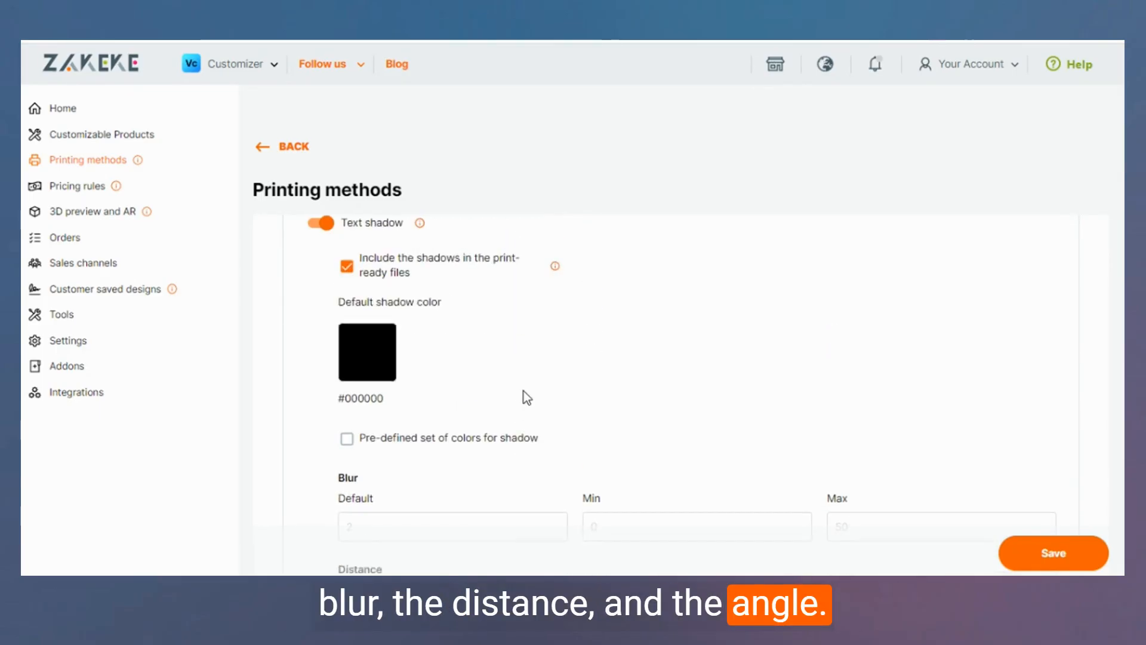
{"action": "left_click", "coordinate": [325, 247]}
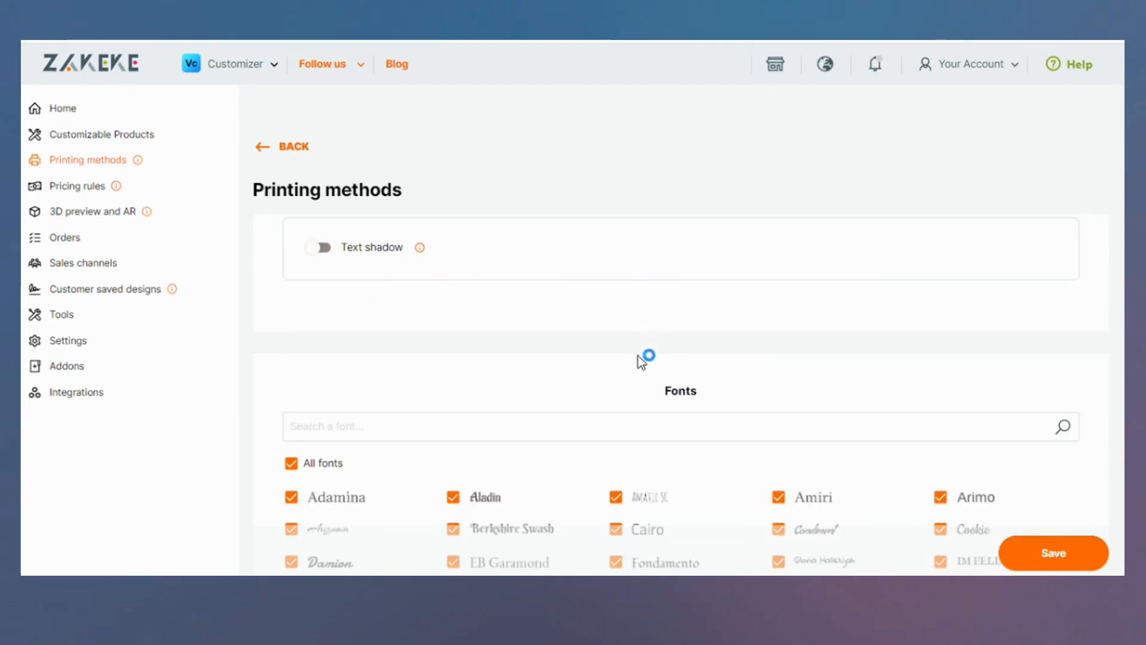
Step: Look through the fonts available to customers and the default font choices, without selecting a default font
{"action": "scroll", "coordinate": [956, 442], "scroll_direction": "down", "scroll_amount": 3}
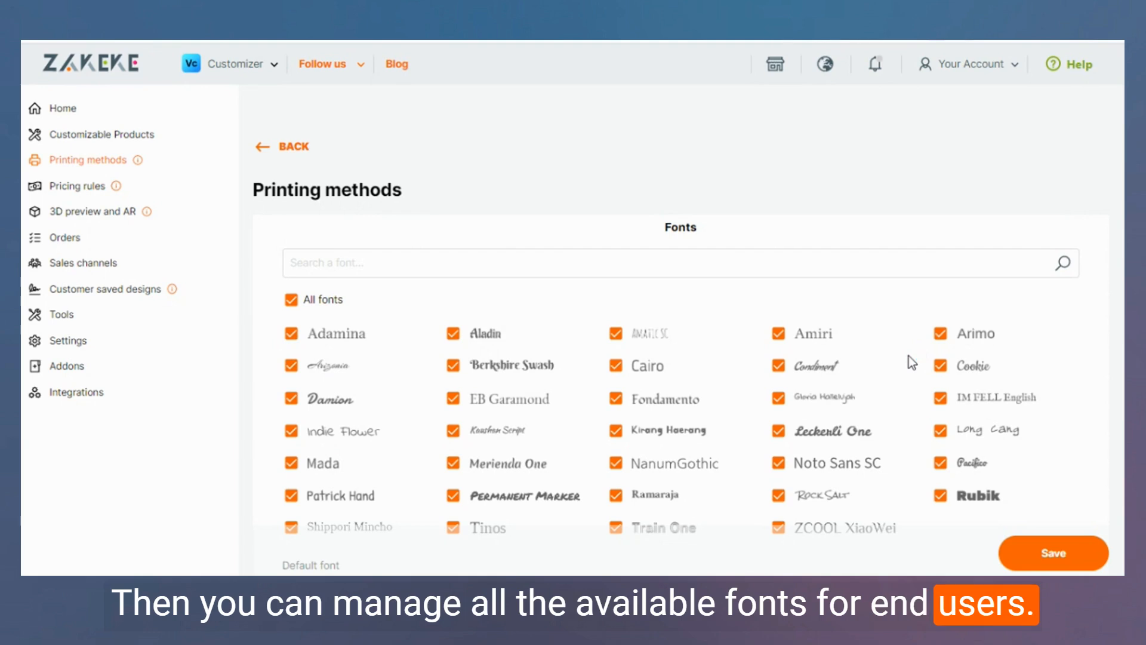
{"action": "scroll", "coordinate": [926, 316], "scroll_direction": "down", "scroll_amount": 3}
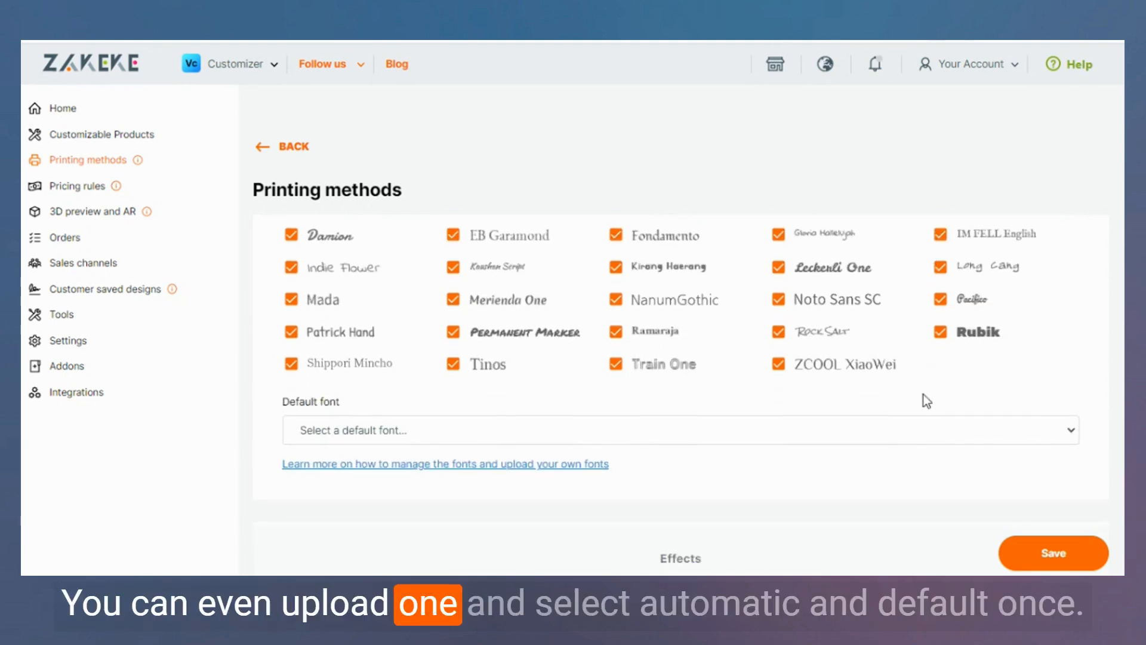
{"action": "left_click", "coordinate": [901, 432]}
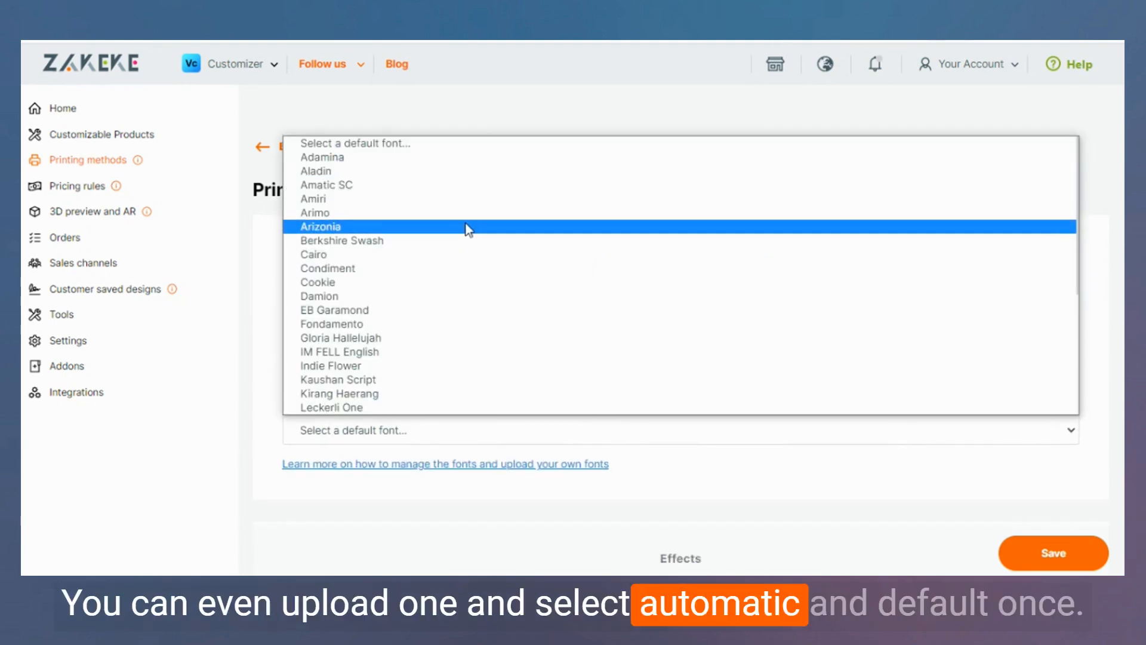
{"action": "left_click", "coordinate": [787, 477]}
{"action": "scroll", "coordinate": [787, 477], "scroll_direction": "up", "scroll_amount": 2}
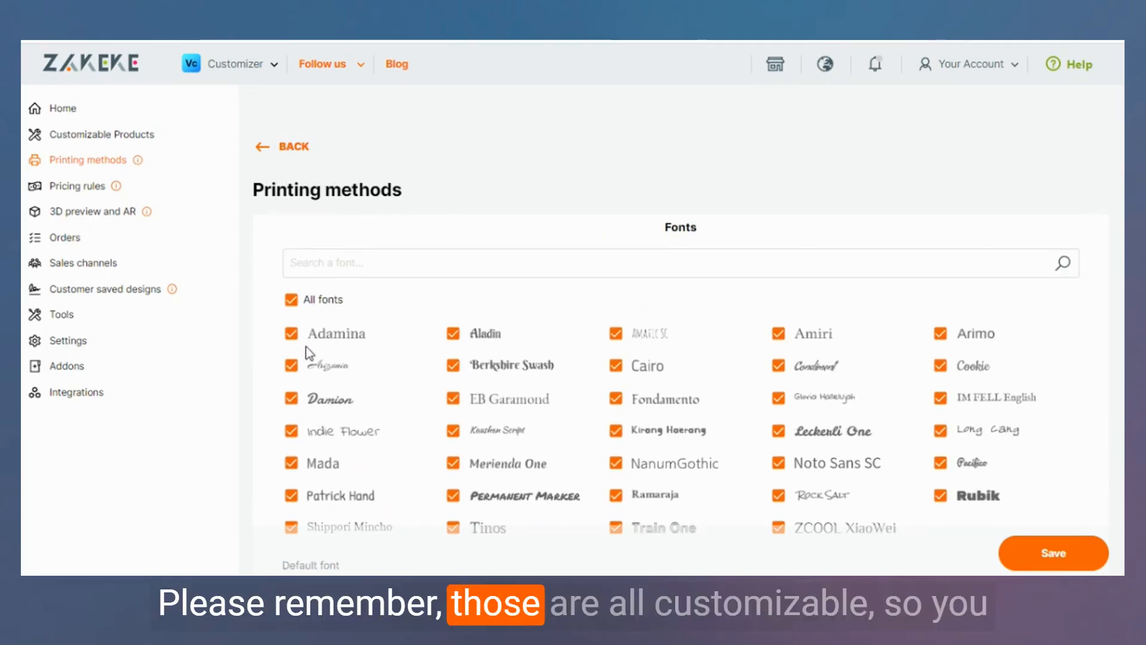
Step: Try removing Aladin from the fonts available to customers, and enable it again
{"action": "scroll", "coordinate": [650, 375], "scroll_direction": "down", "scroll_amount": 2}
{"action": "scroll", "coordinate": [650, 375], "scroll_direction": "up", "scroll_amount": 2}
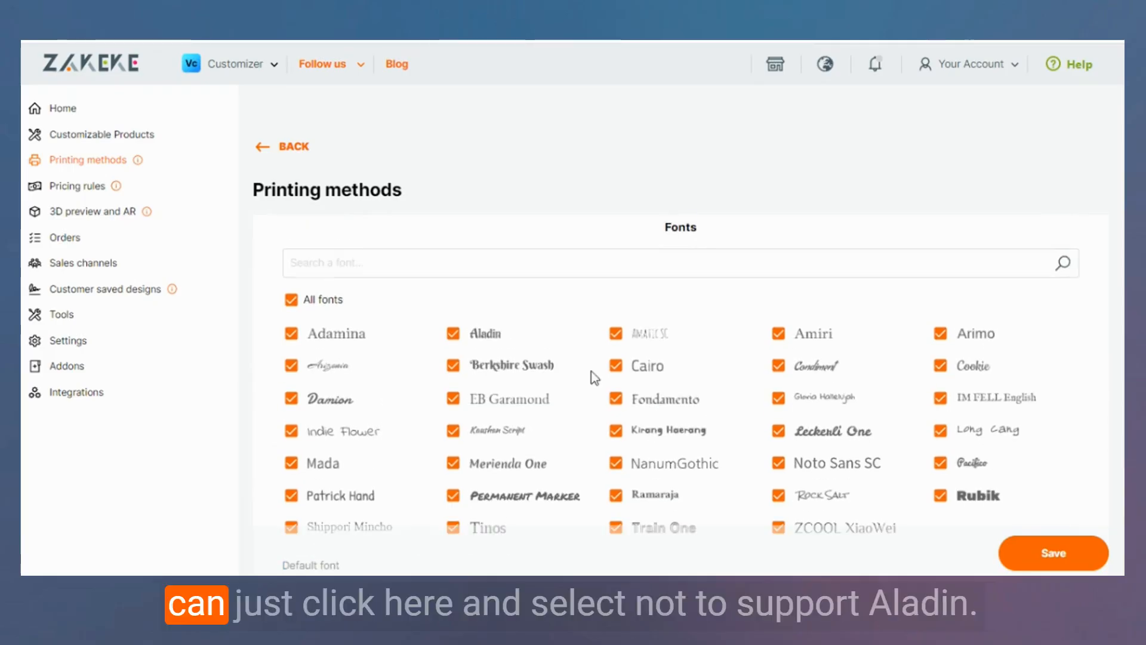
{"action": "left_click", "coordinate": [454, 335]}
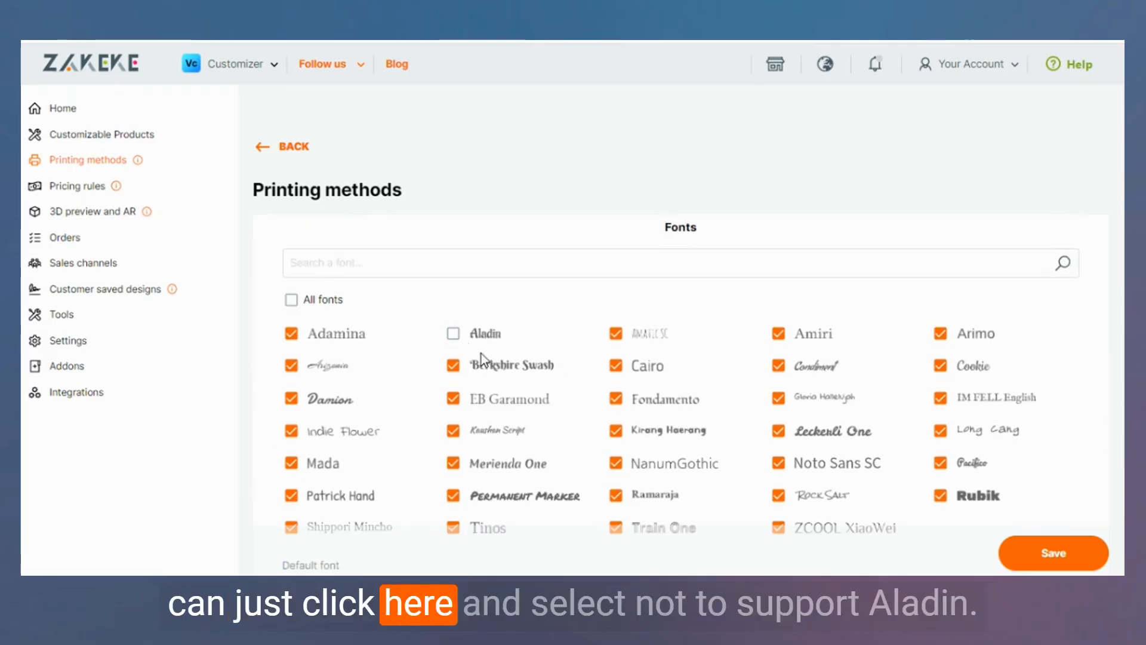
{"action": "left_click", "coordinate": [454, 336]}
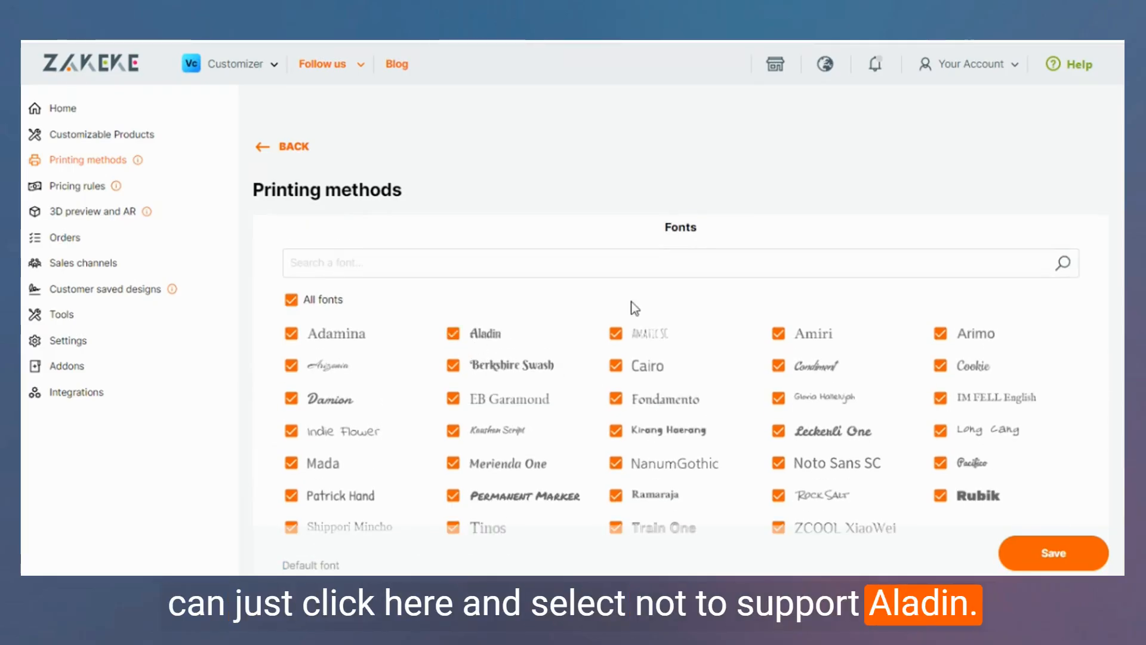
Step: Apply the printing method only to the Short Sleeve tshirt product and save the method
{"action": "scroll", "coordinate": [714, 292], "scroll_direction": "down", "scroll_amount": 10}
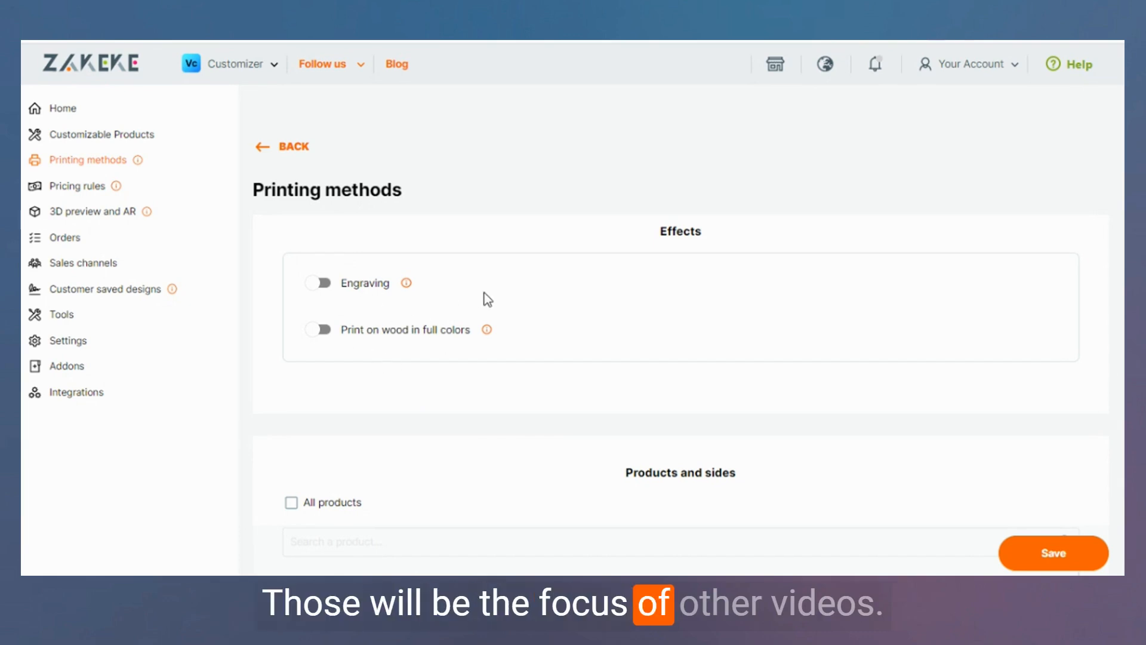
{"action": "scroll", "coordinate": [488, 299], "scroll_direction": "up", "scroll_amount": 1}
{"action": "scroll", "coordinate": [488, 299], "scroll_direction": "down", "scroll_amount": 3}
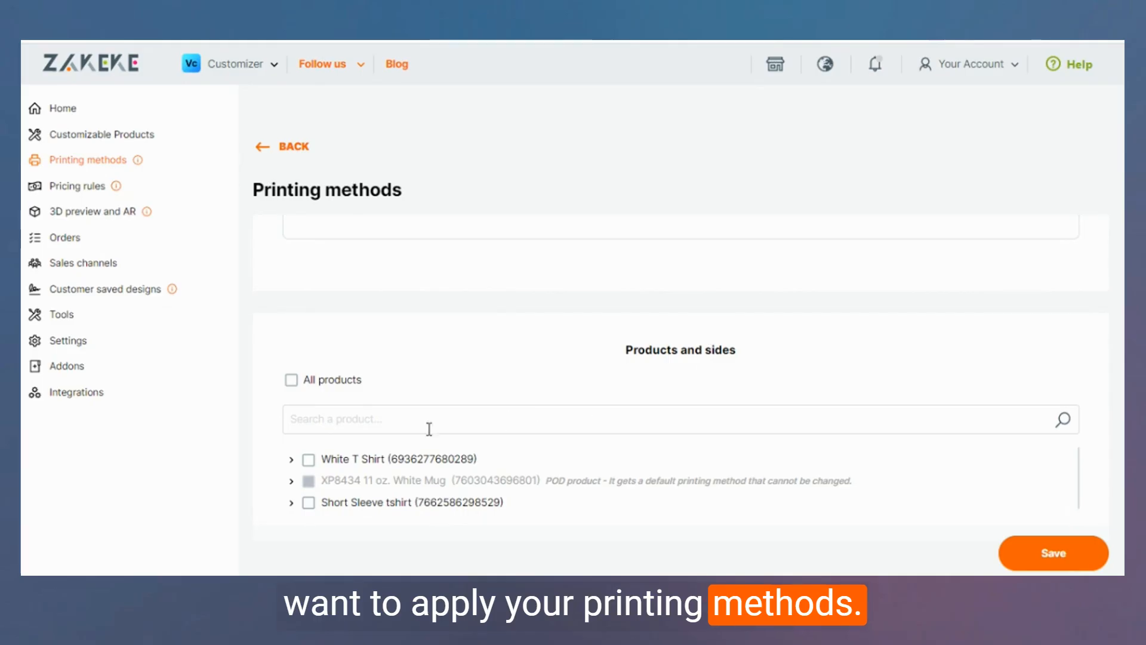
{"action": "left_click", "coordinate": [292, 381]}
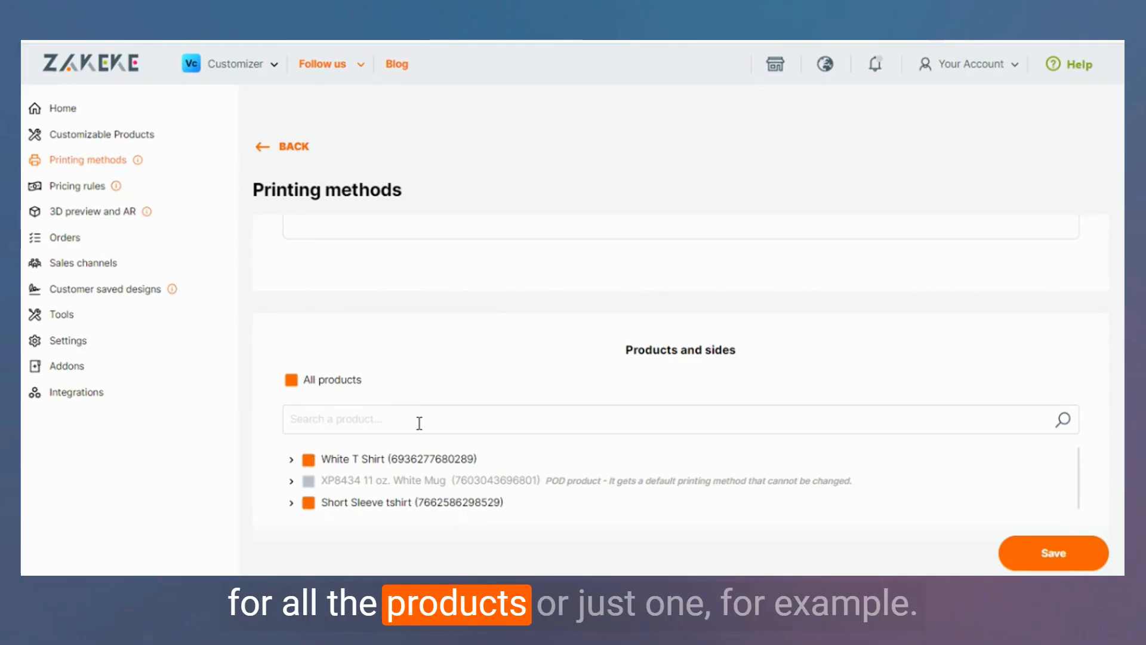
{"action": "left_click", "coordinate": [291, 381]}
{"action": "left_click", "coordinate": [309, 503]}
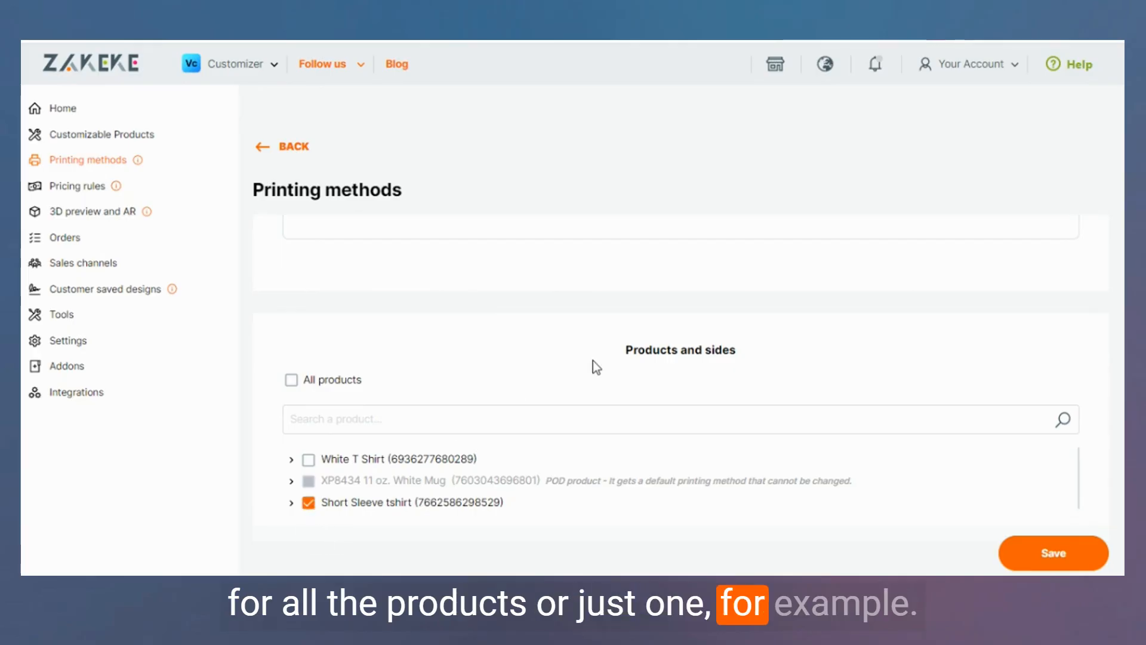
{"action": "left_click", "coordinate": [1042, 562]}
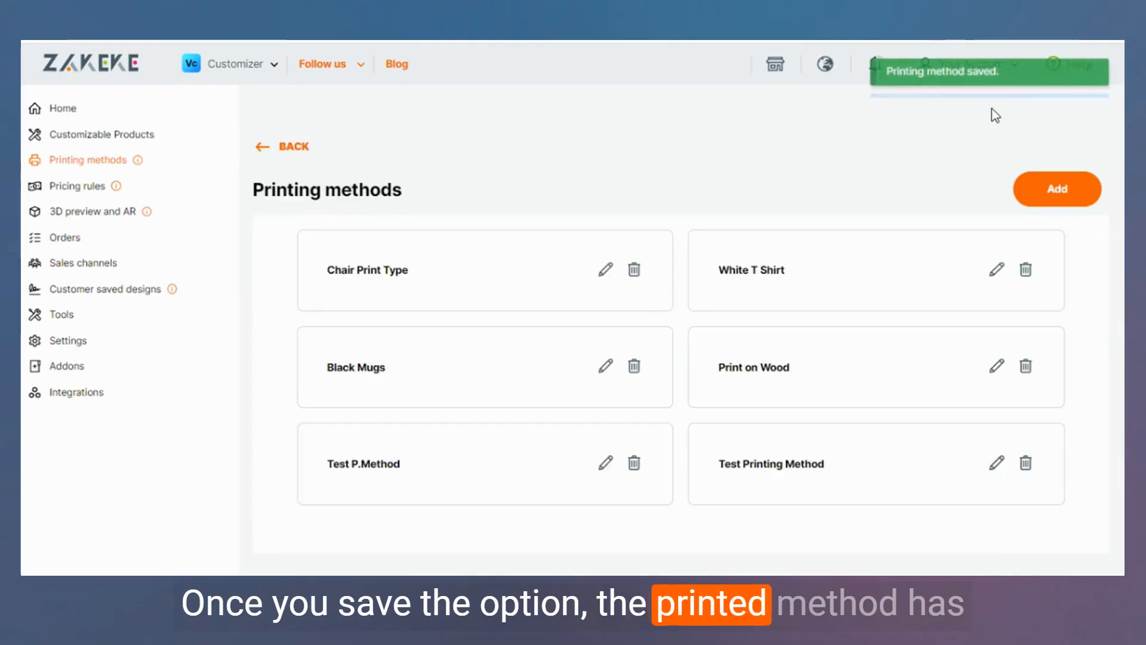